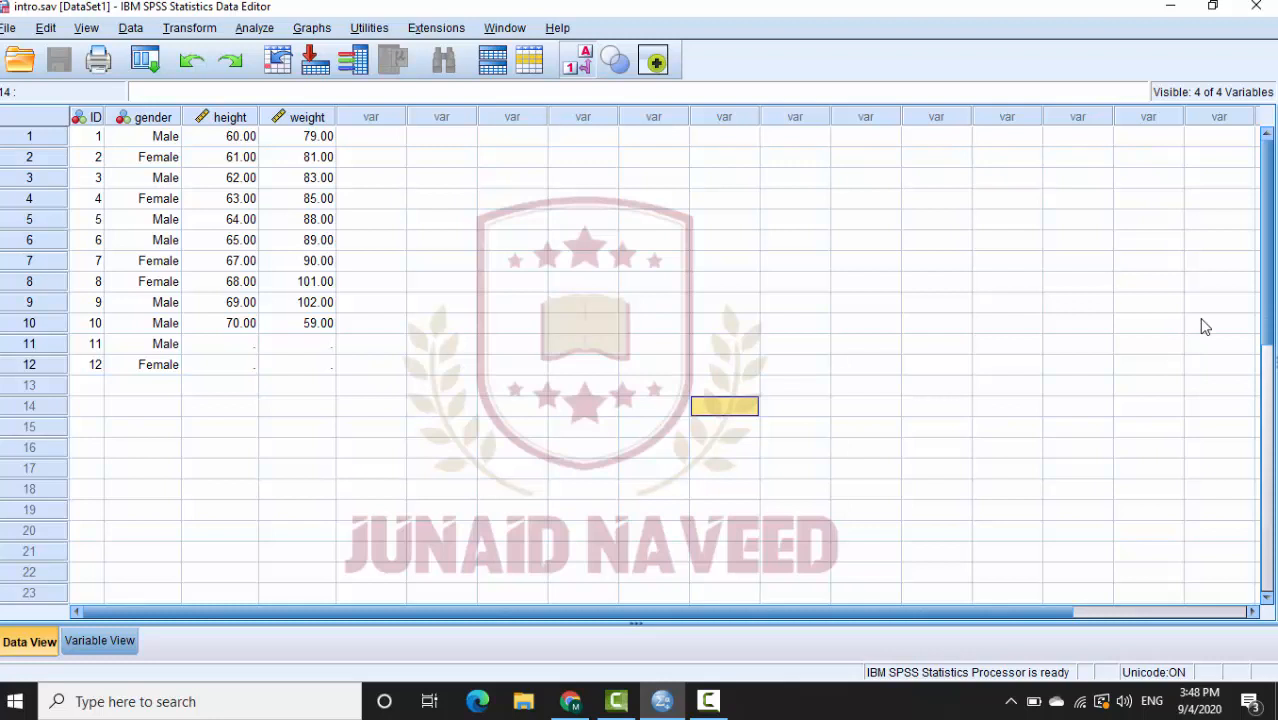
- Set up a Descriptives analysis with gender, height in inches and weight in kg as the variables
click(254, 27)
mouse_move(326, 82)
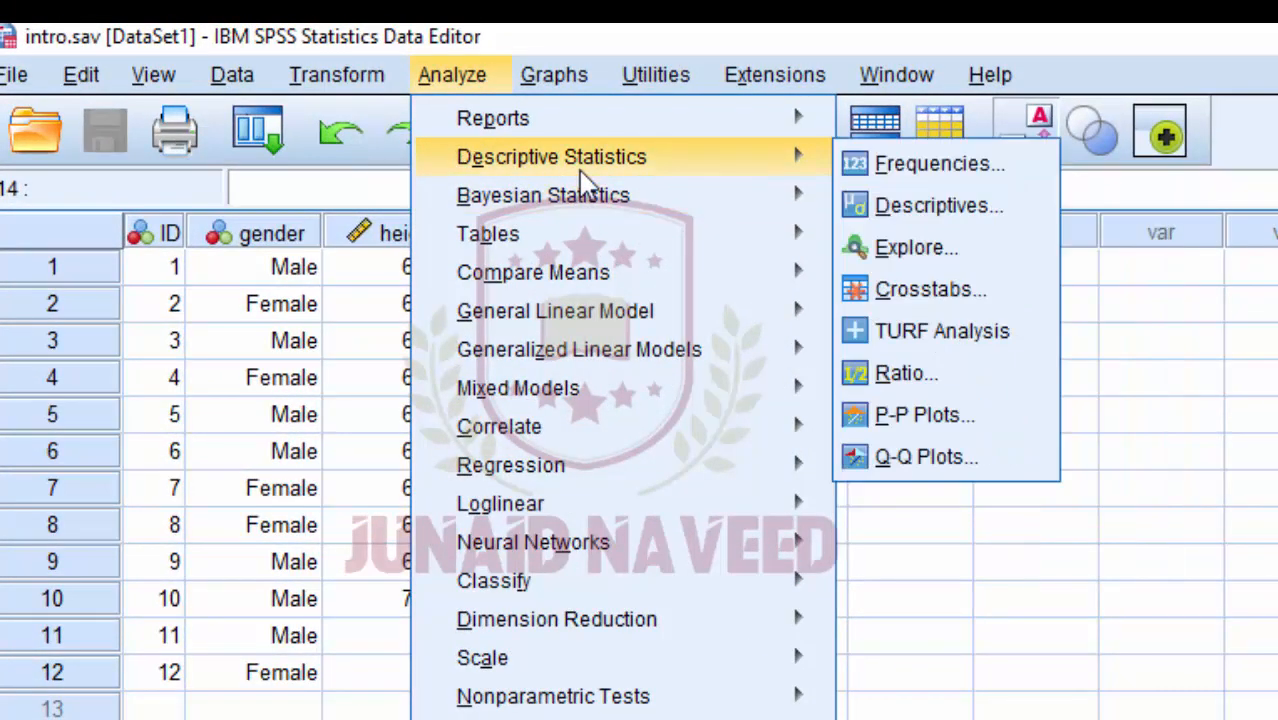
click(983, 208)
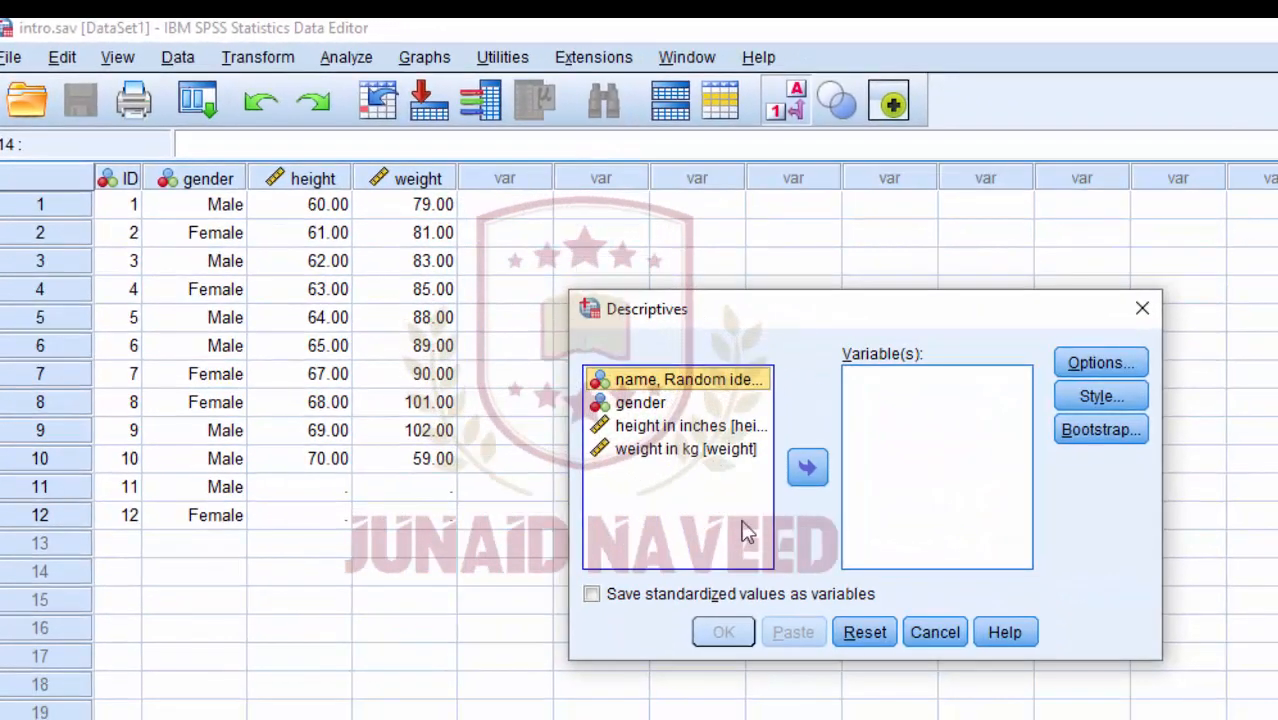
click(958, 684)
click(648, 424)
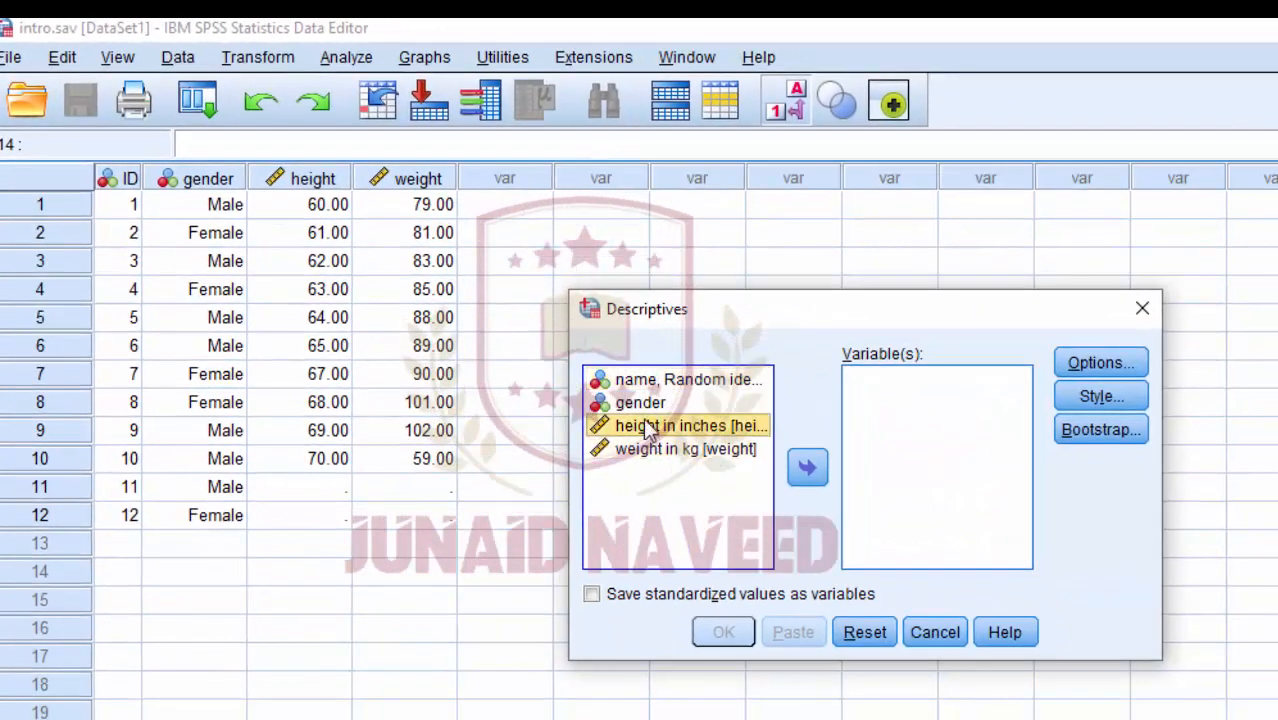
click(652, 403)
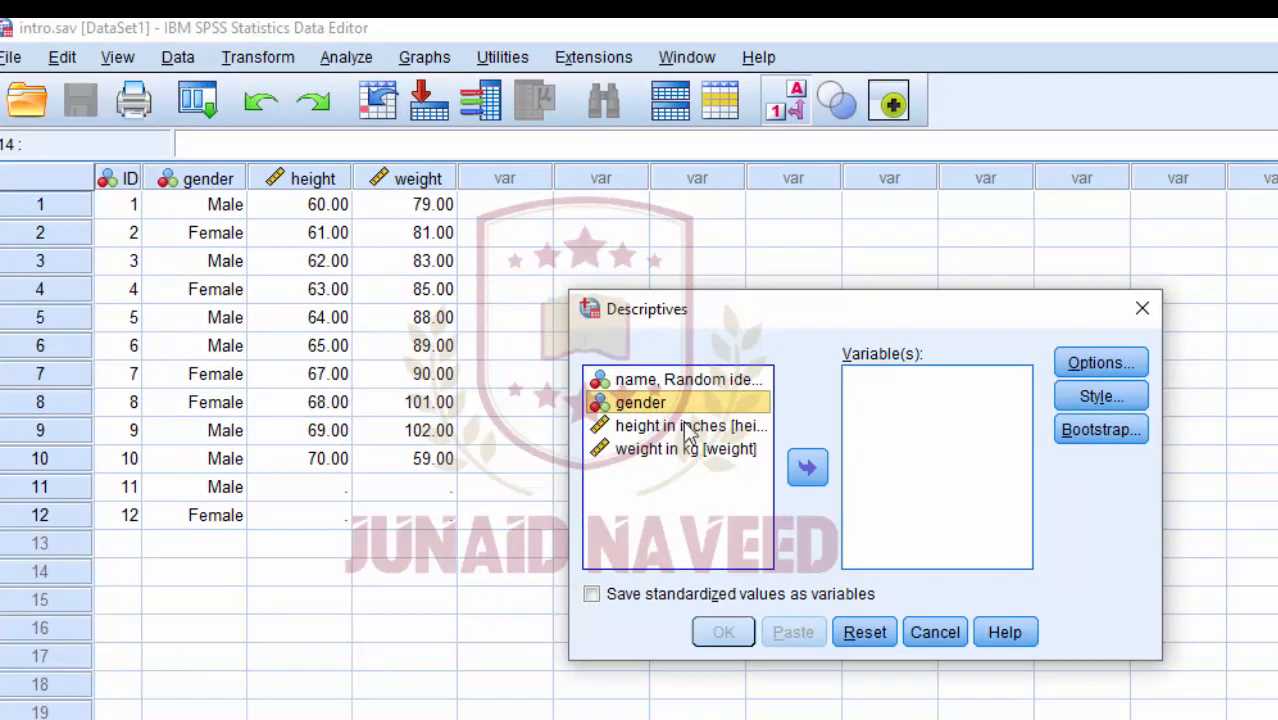
ctrl+click(670, 425)
ctrl+click(700, 449)
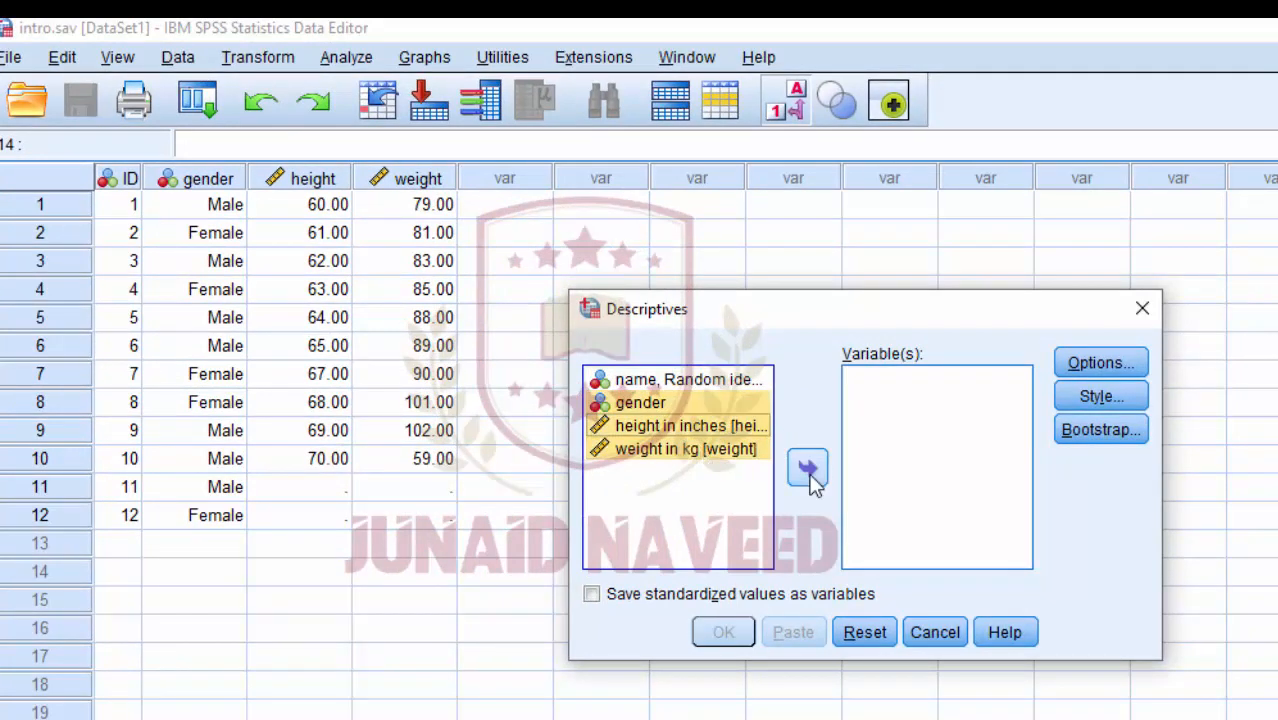
click(808, 467)
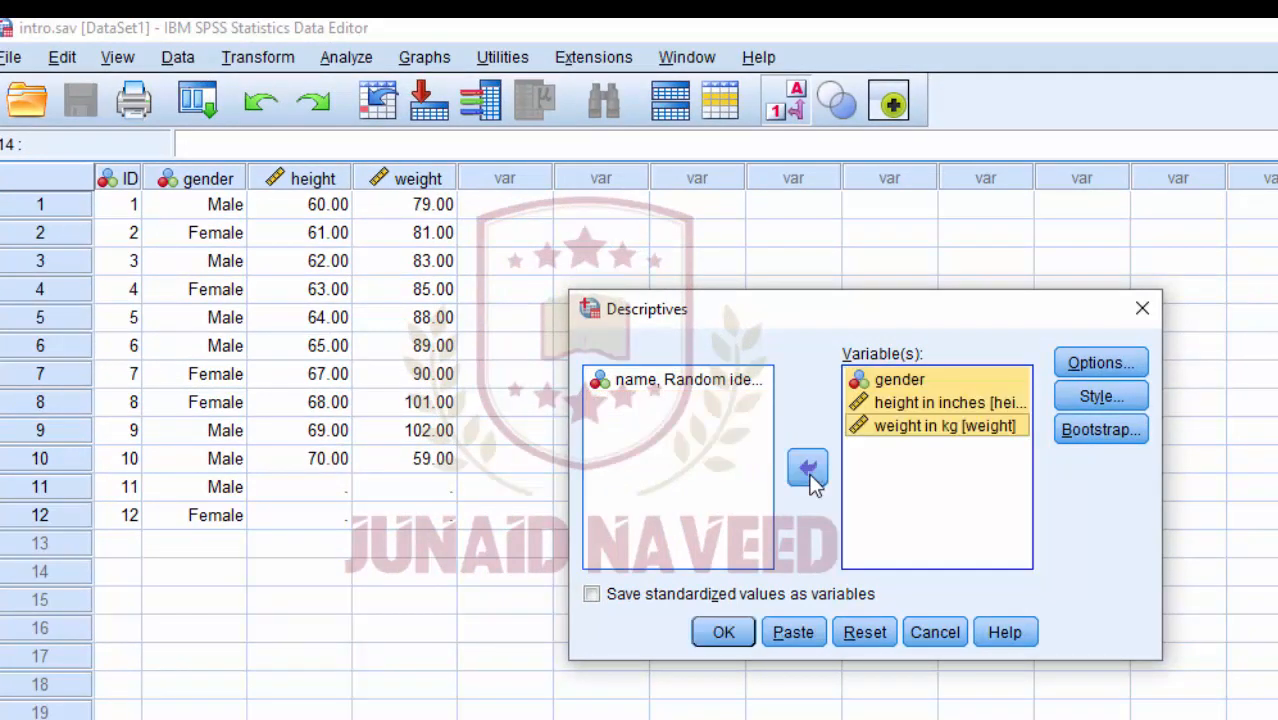
- Keep mean, standard deviation, minimum and maximum as the statistics and run the Descriptives analysis
click(1128, 363)
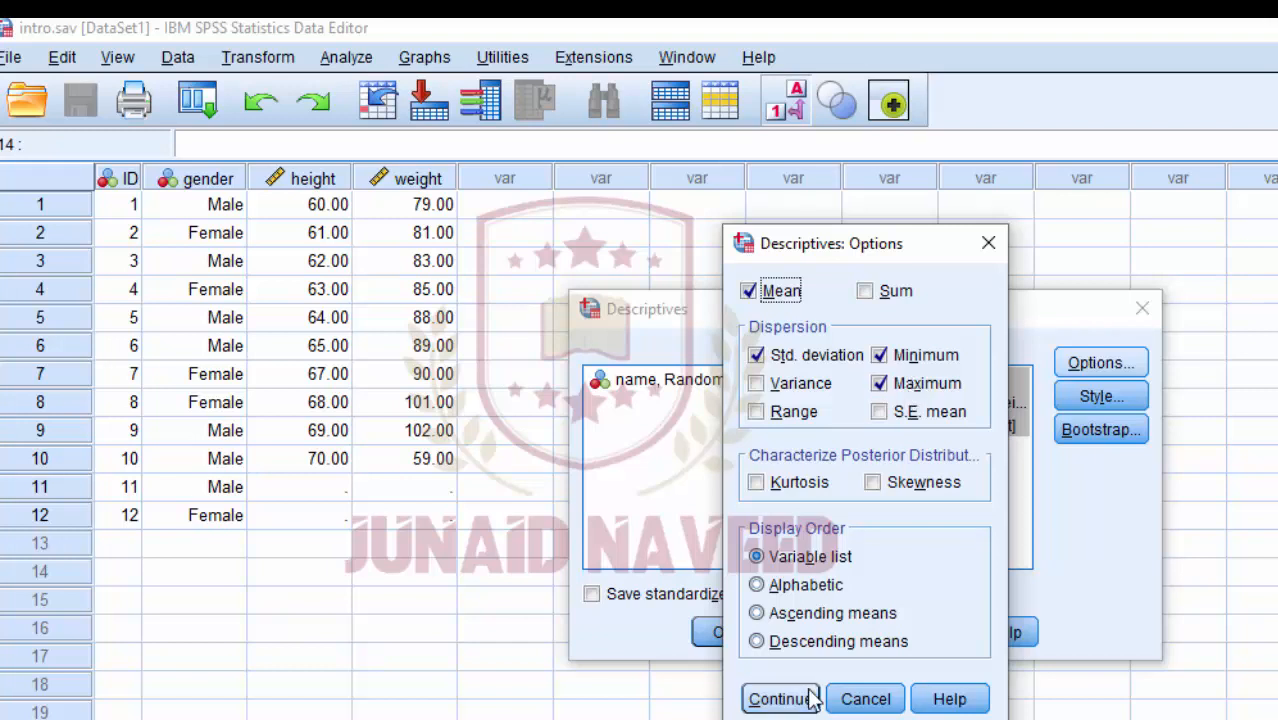
click(780, 699)
click(735, 632)
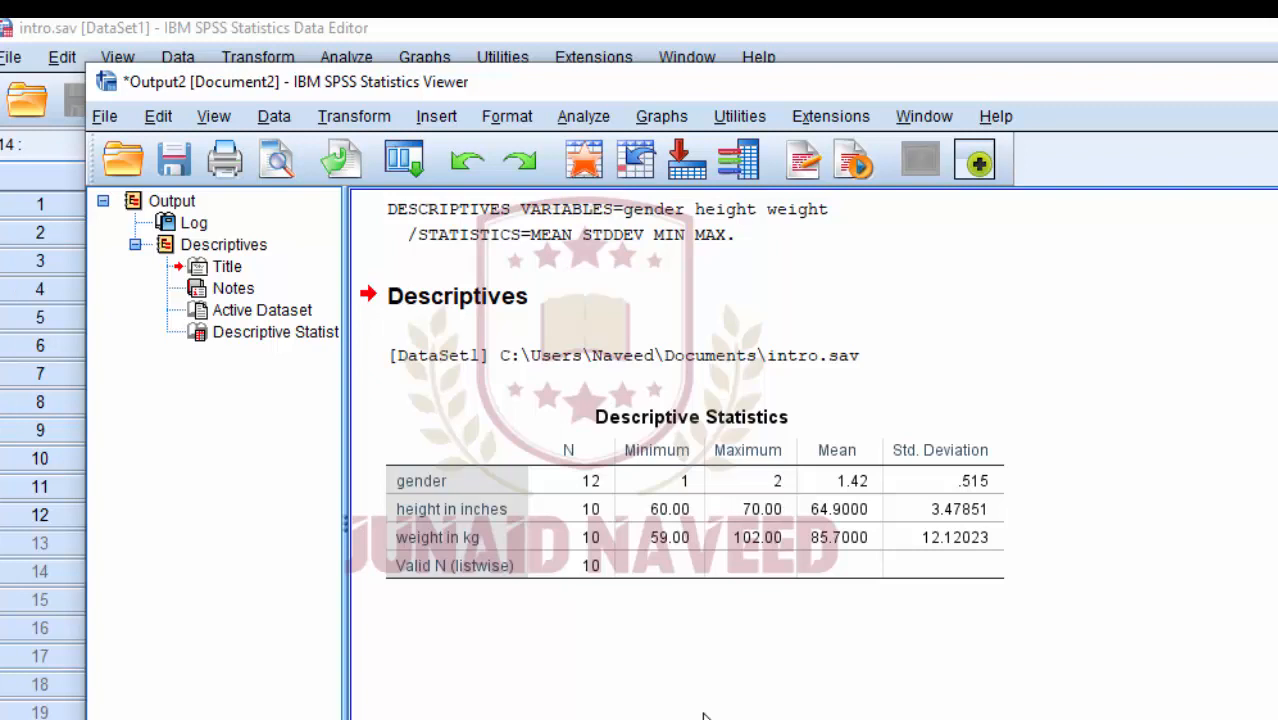
- Set up an Explore analysis with height in inches and weight in kg as the dependent variables
click(592, 122)
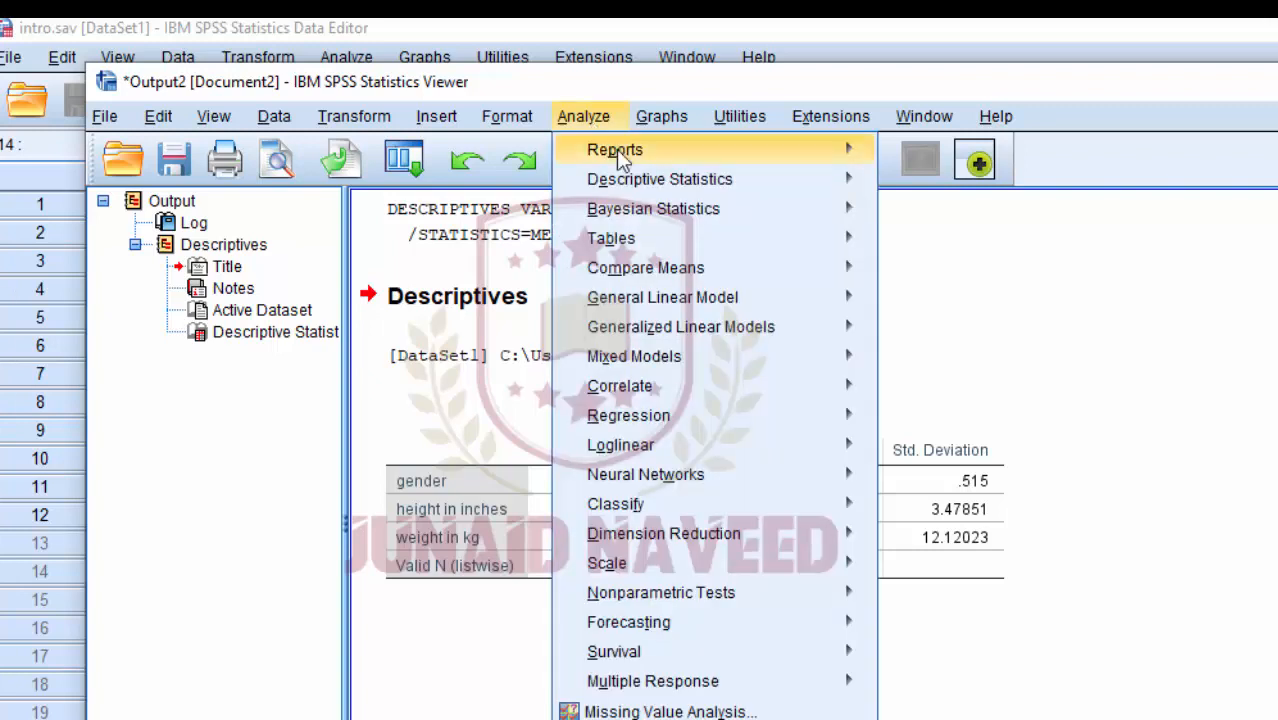
mouse_move(644, 188)
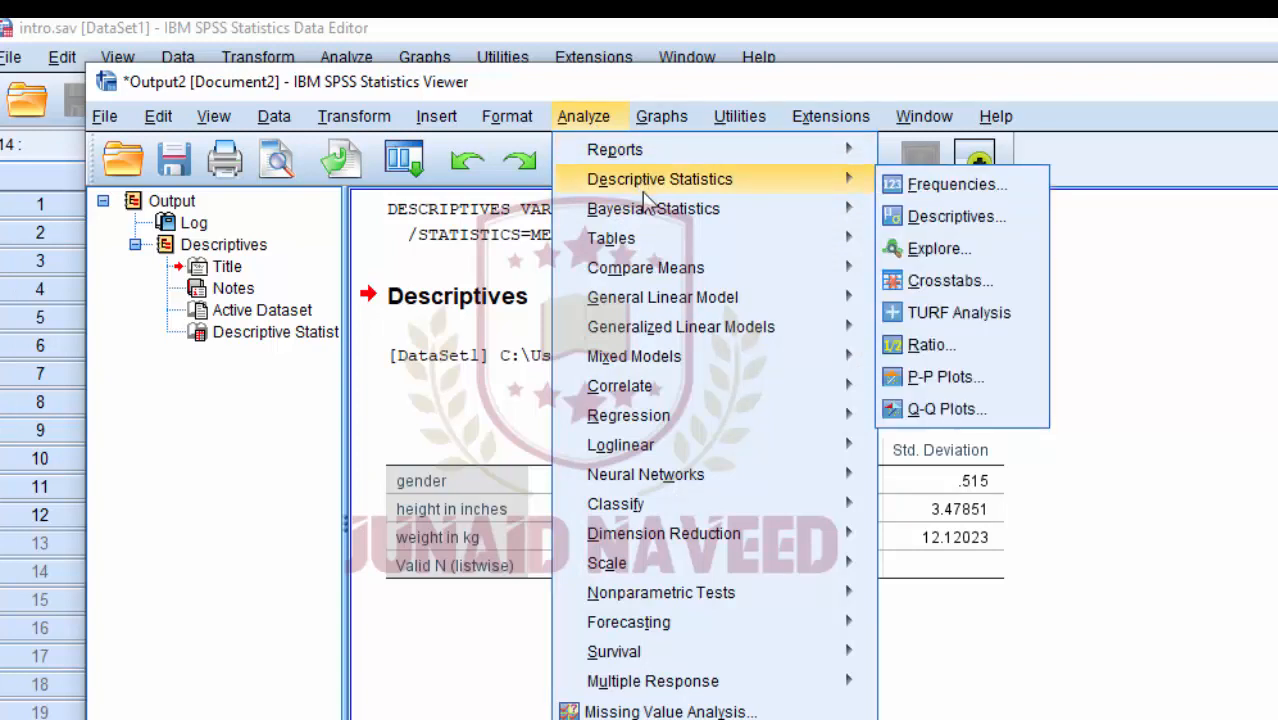
click(968, 248)
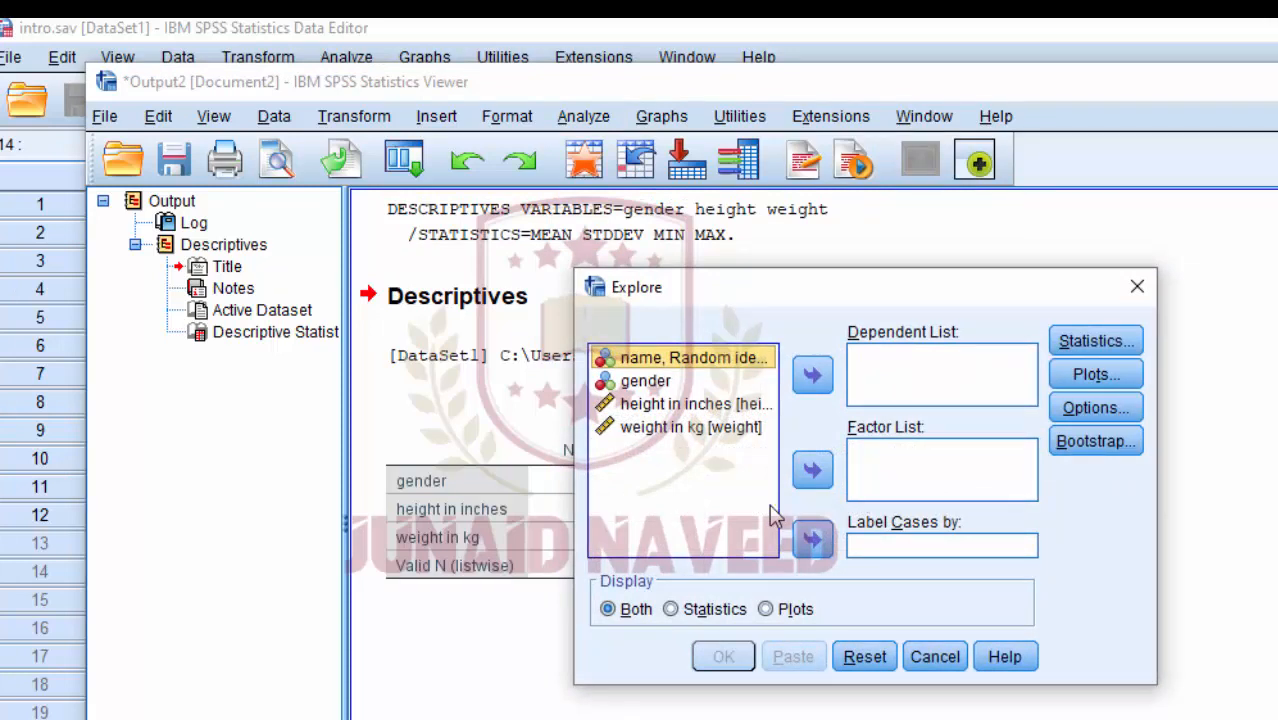
click(722, 429)
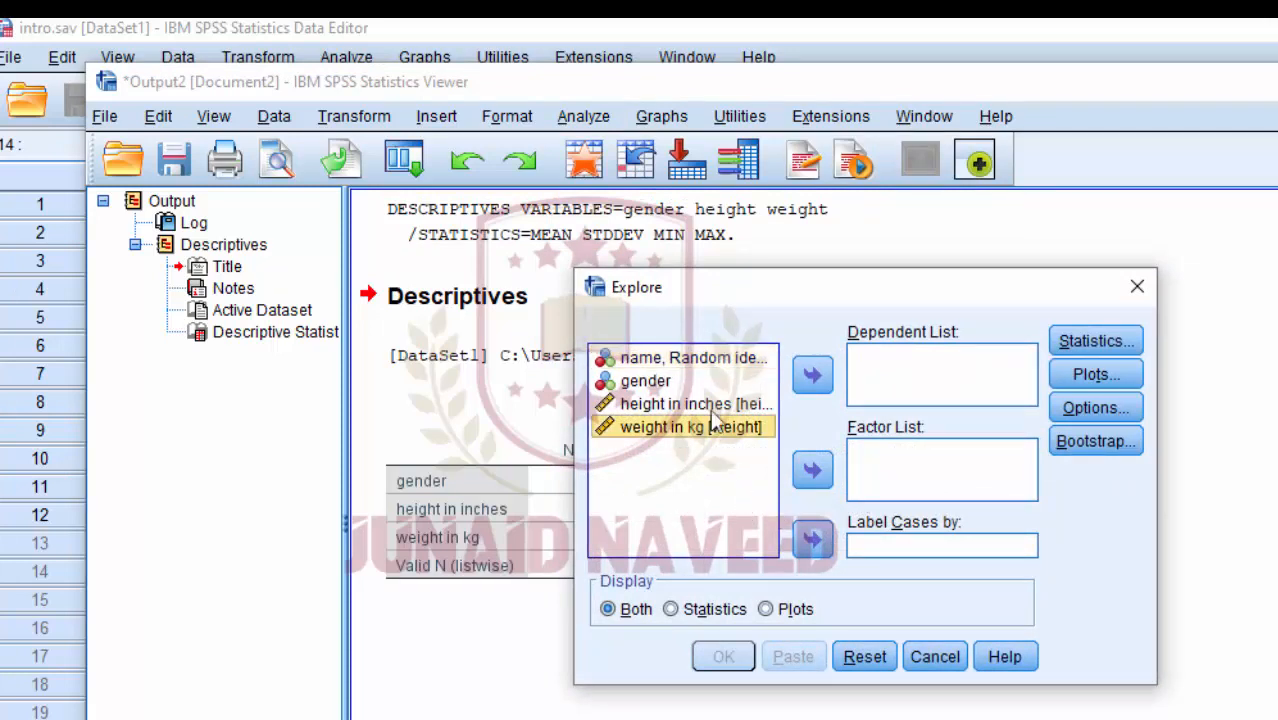
click(714, 406)
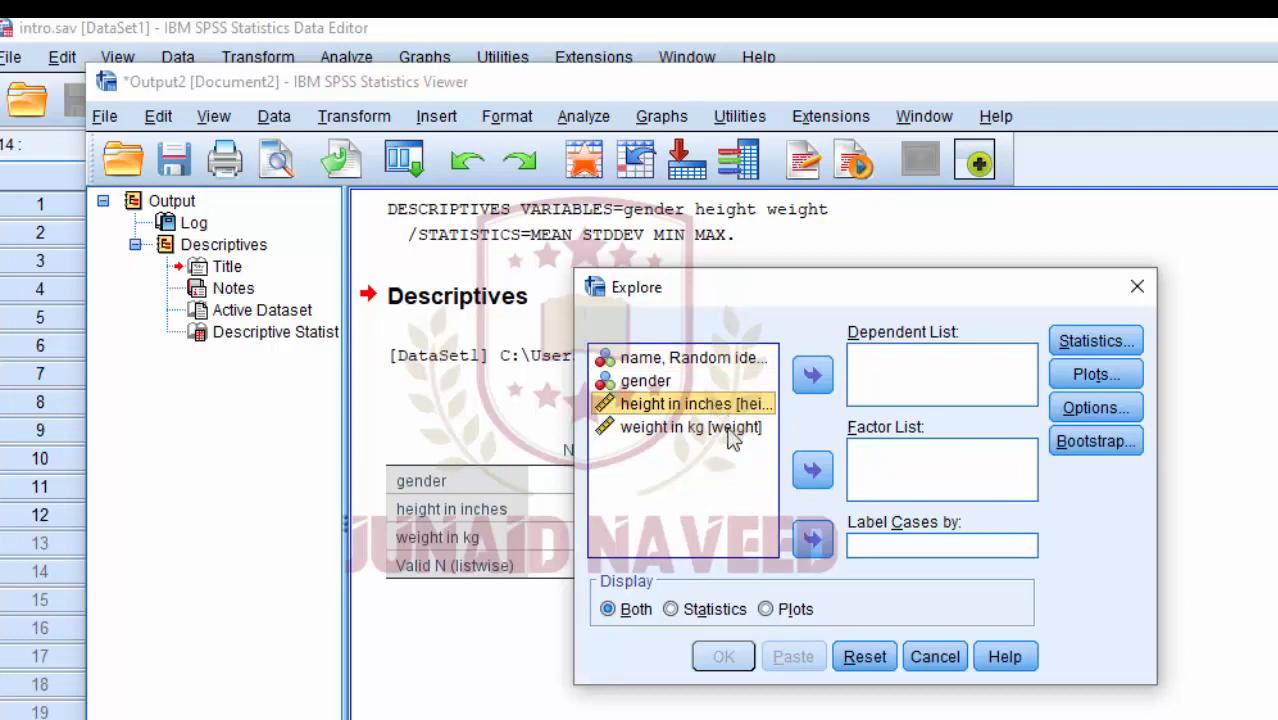
shift+click(733, 436)
click(824, 385)
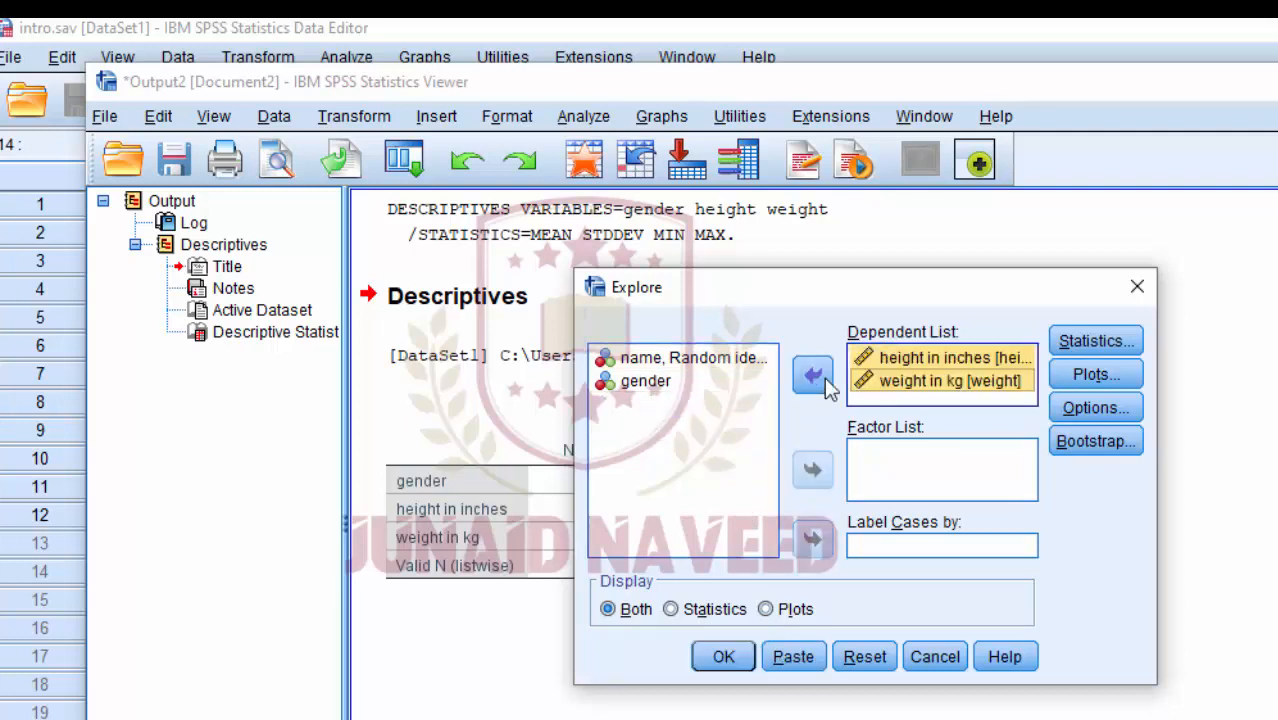
- Include outliers and percentiles in the Explore statistics alongside the descriptives with the 95% confidence interval
click(1093, 345)
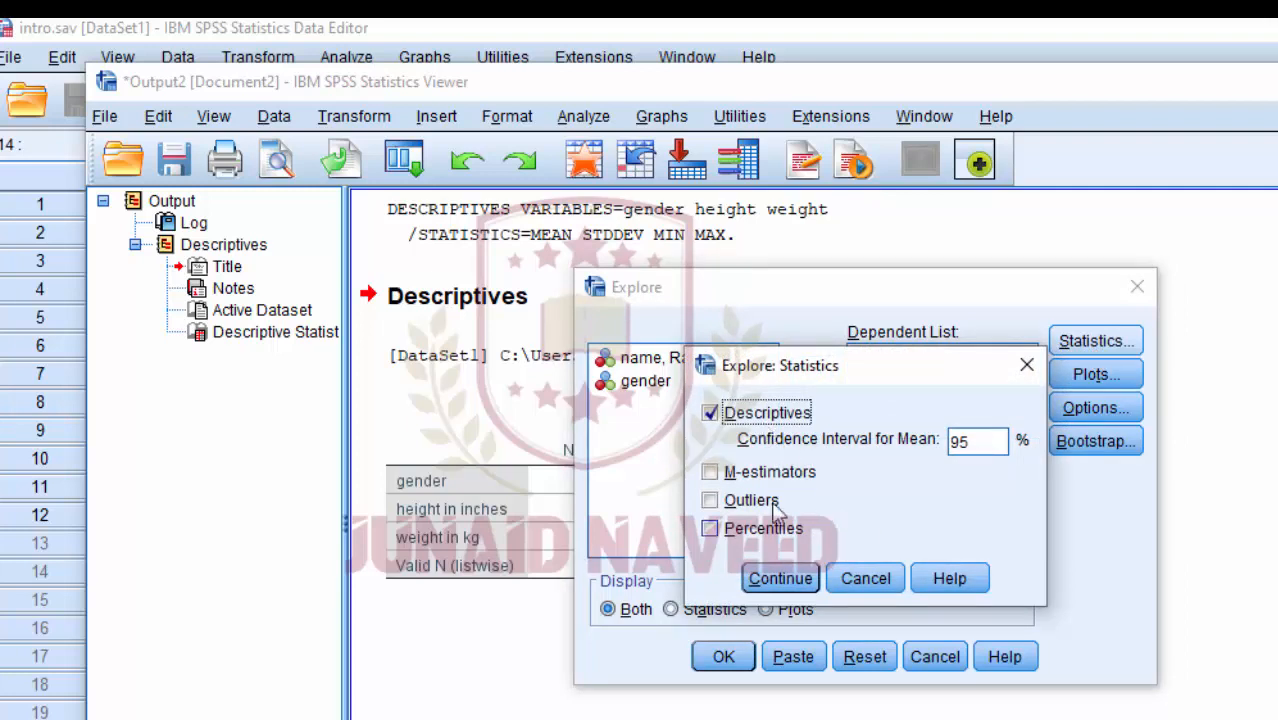
click(711, 500)
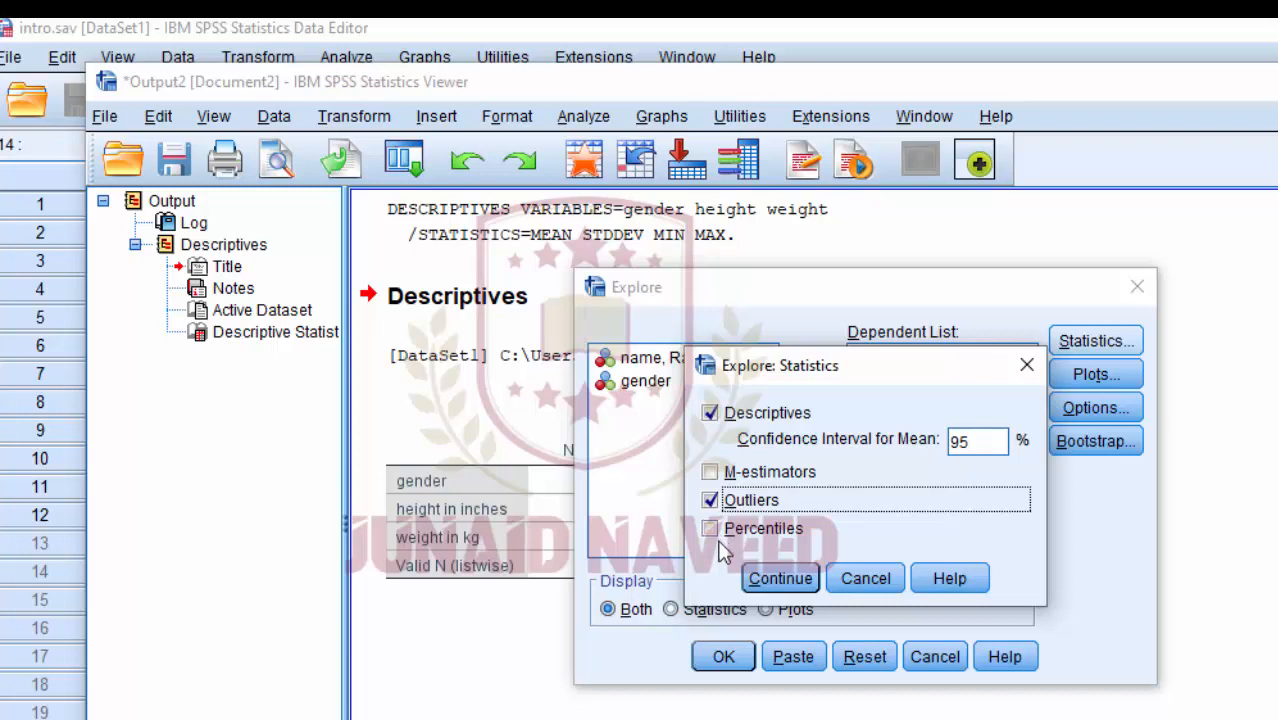
click(712, 529)
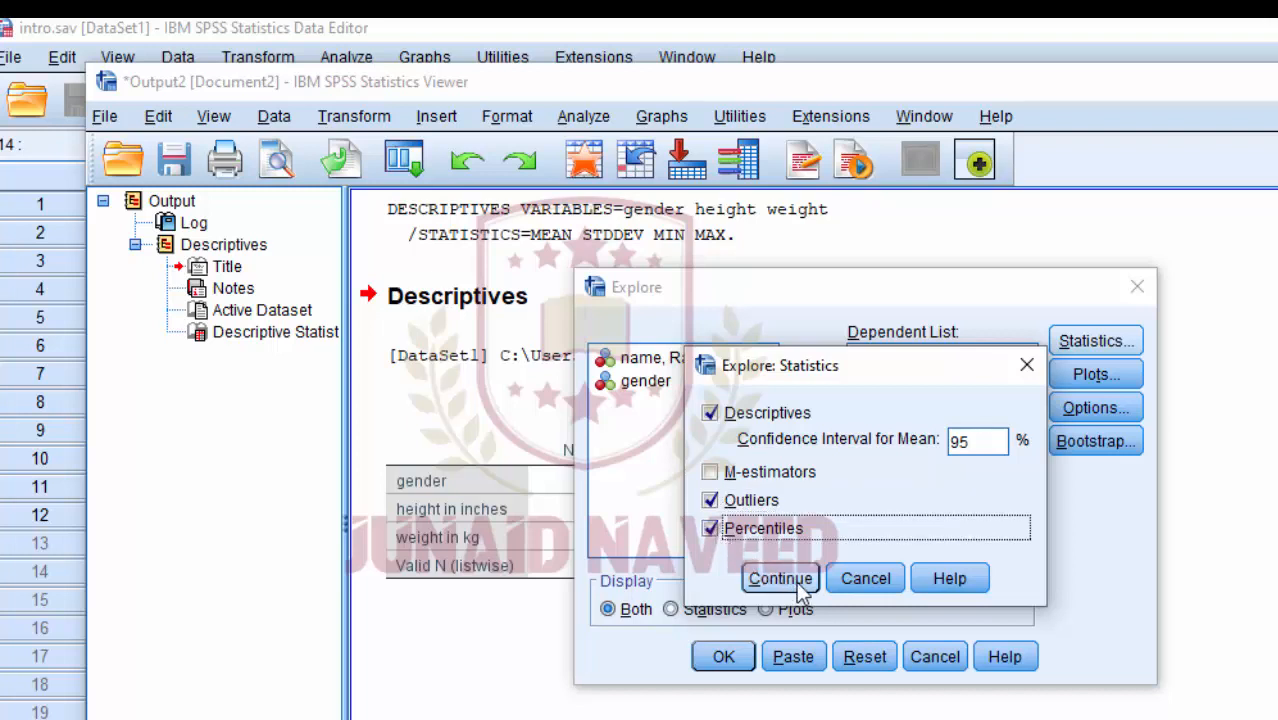
click(796, 581)
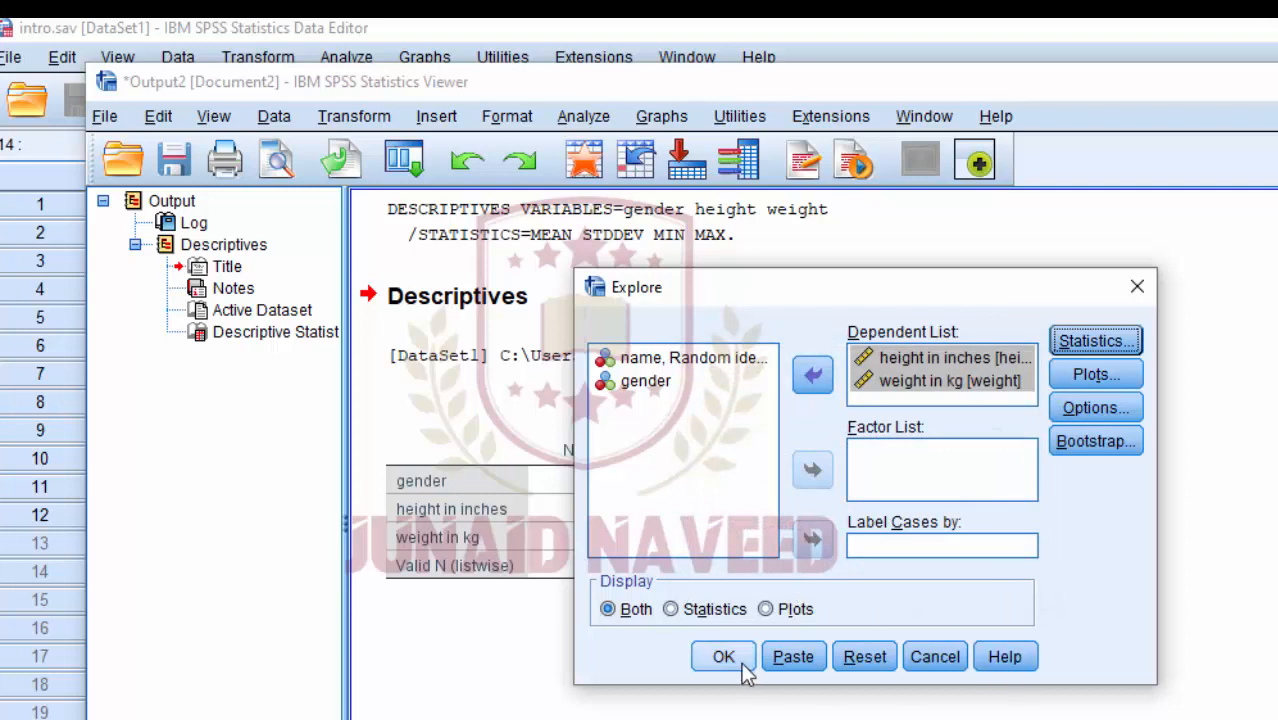
- Add histograms to the Explore plots and run the analysis
click(1100, 376)
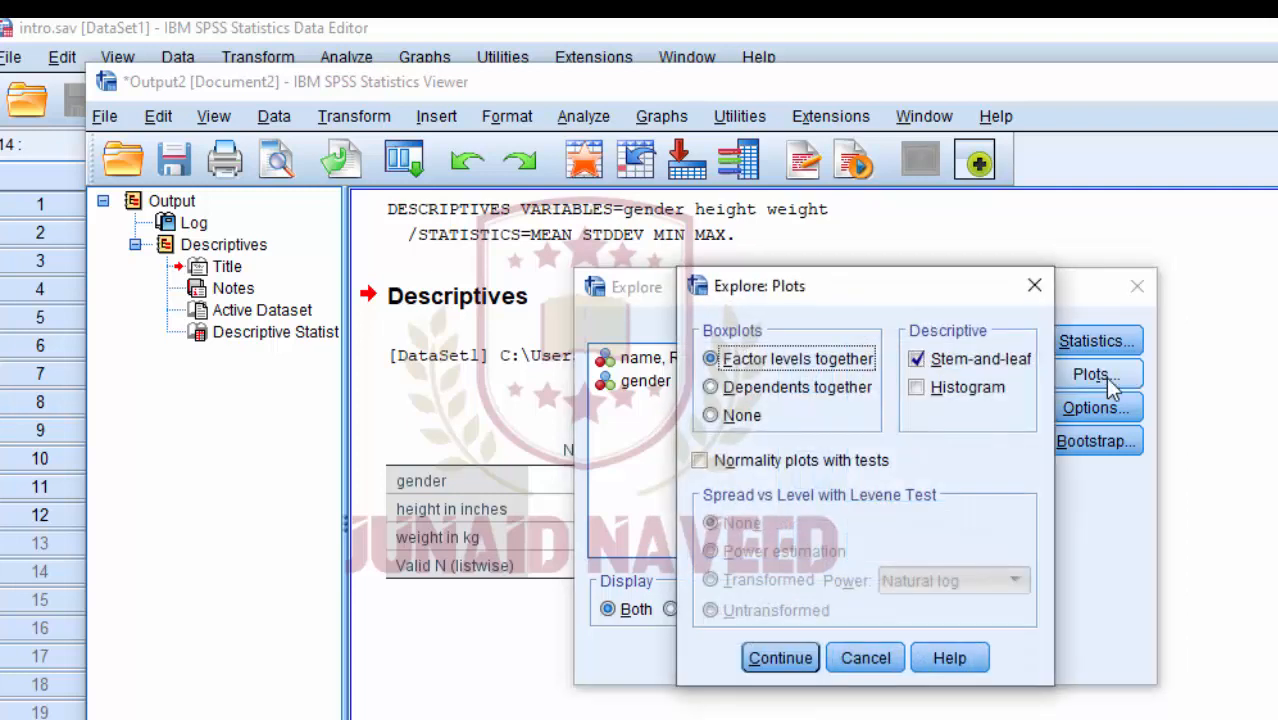
click(980, 390)
click(780, 657)
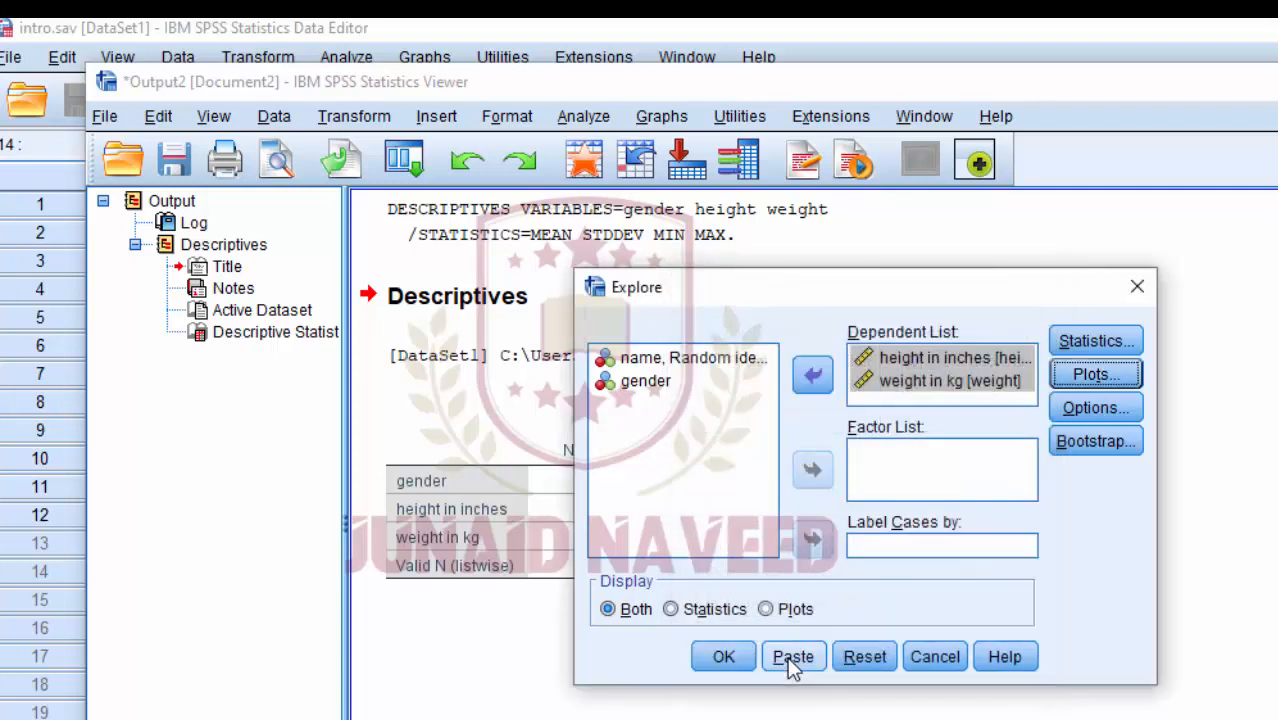
click(726, 657)
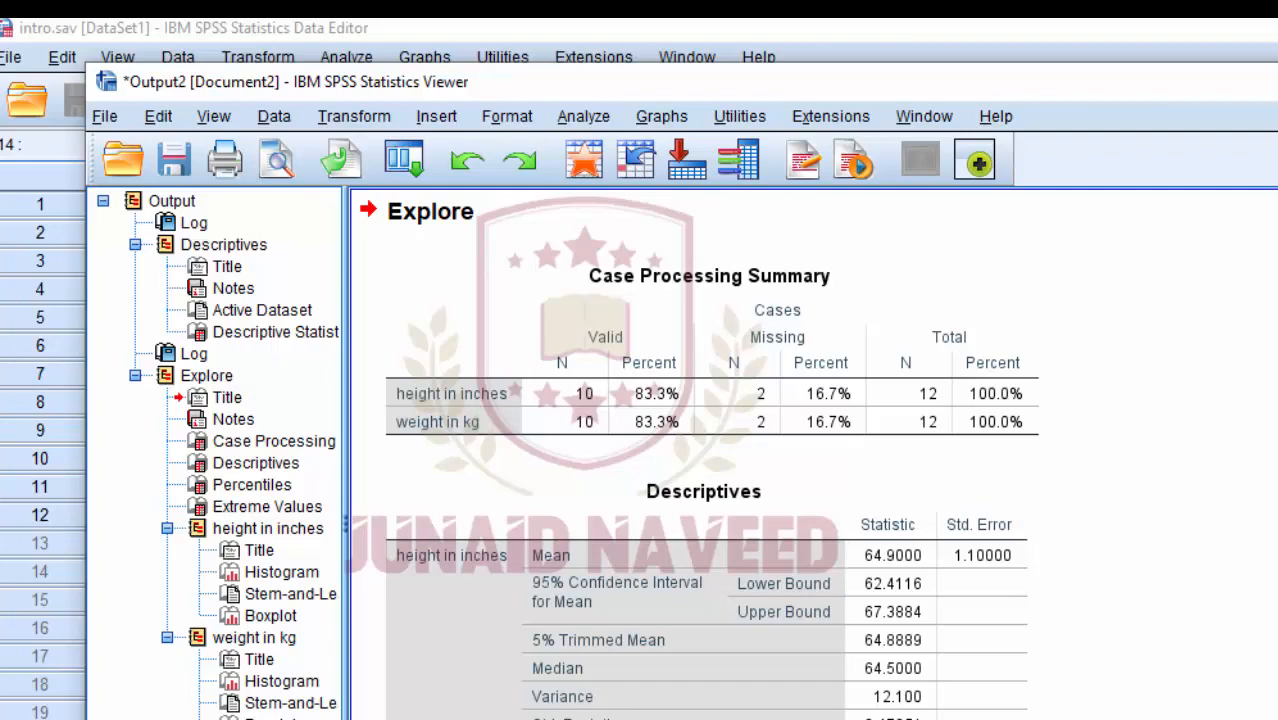
- Examine the Descriptives, Percentiles and Extreme Values tables for height and weight in the Explore output
scroll(710, 450, down, 5)
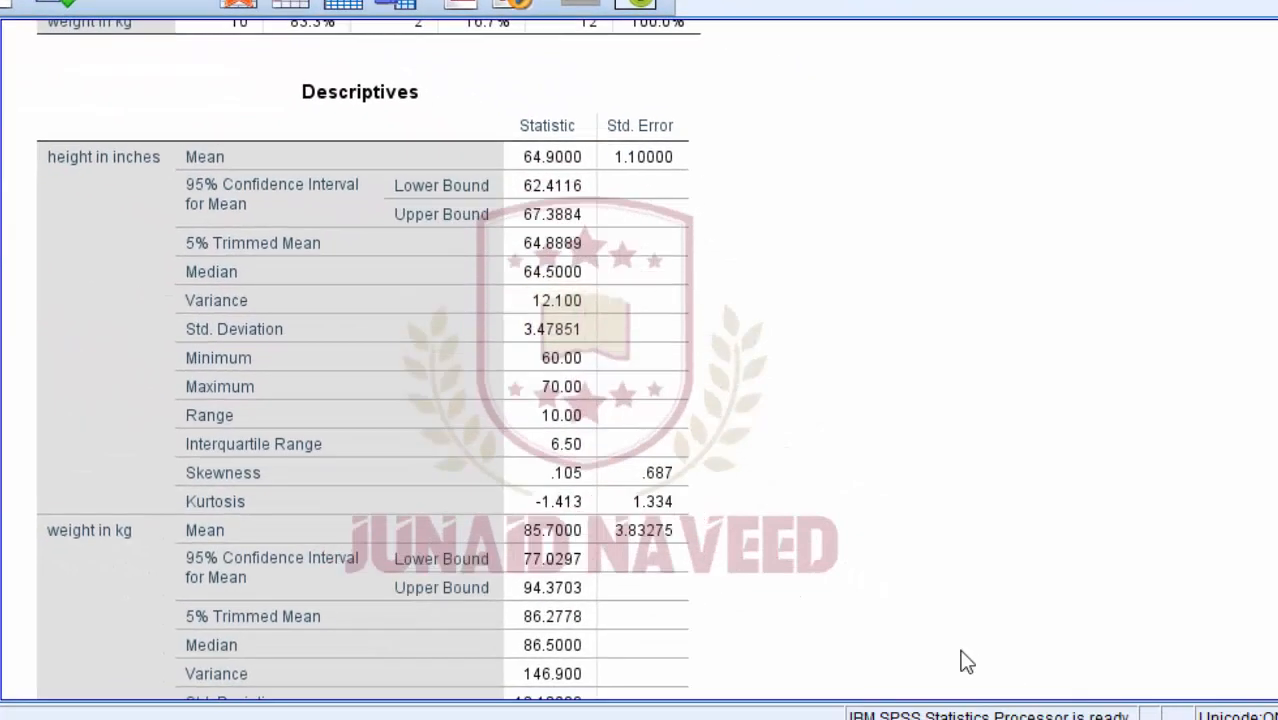
scroll(966, 662, down, 5)
scroll(966, 662, down, 3)
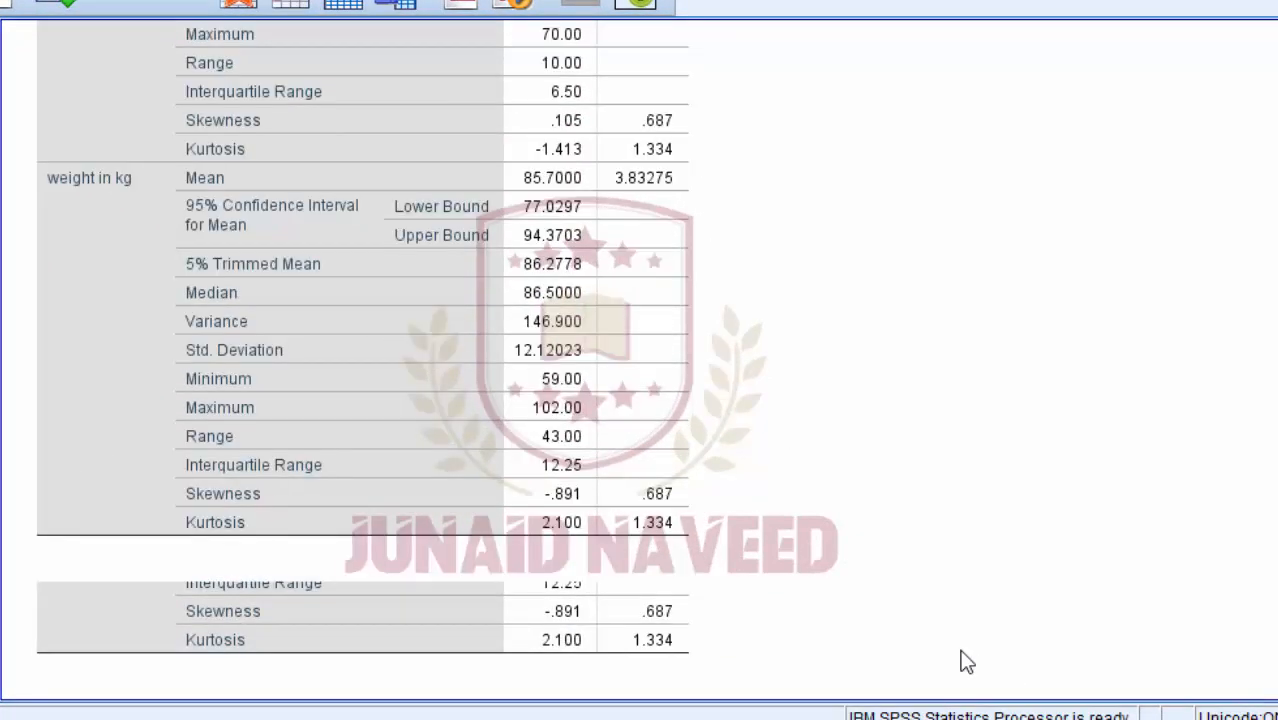
scroll(999, 528, down, 12)
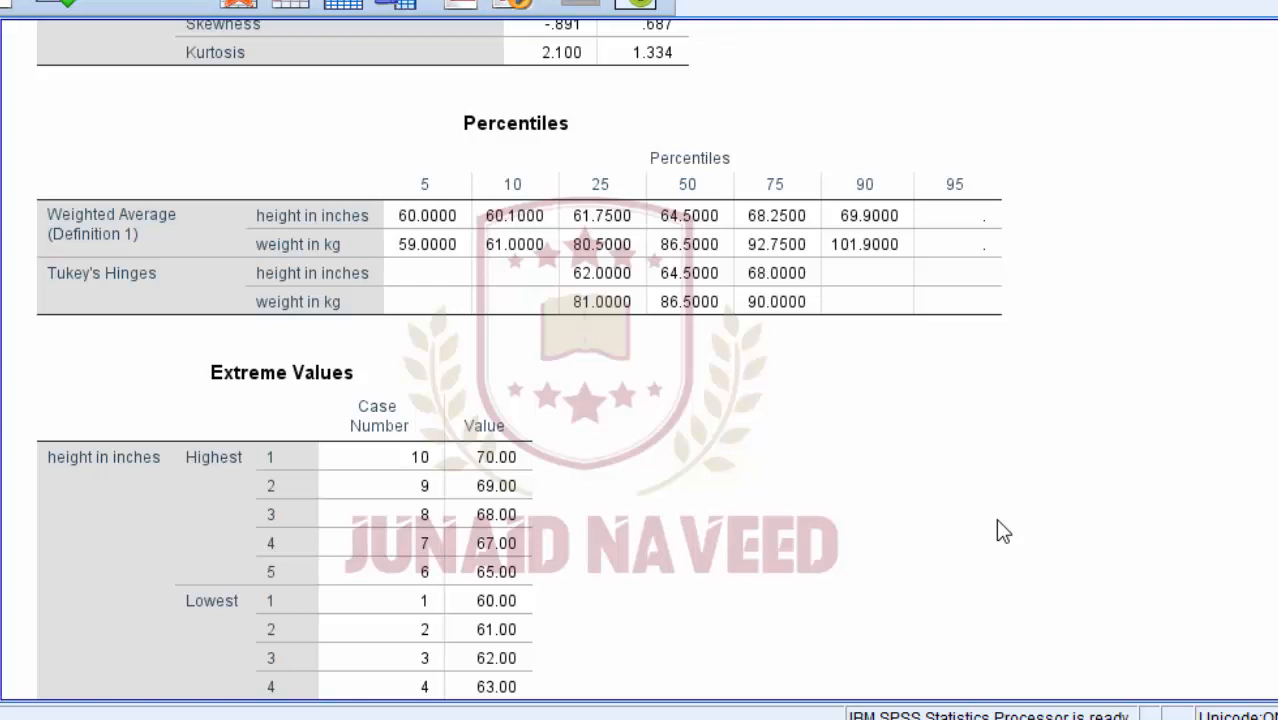
scroll(998, 521, down, 12)
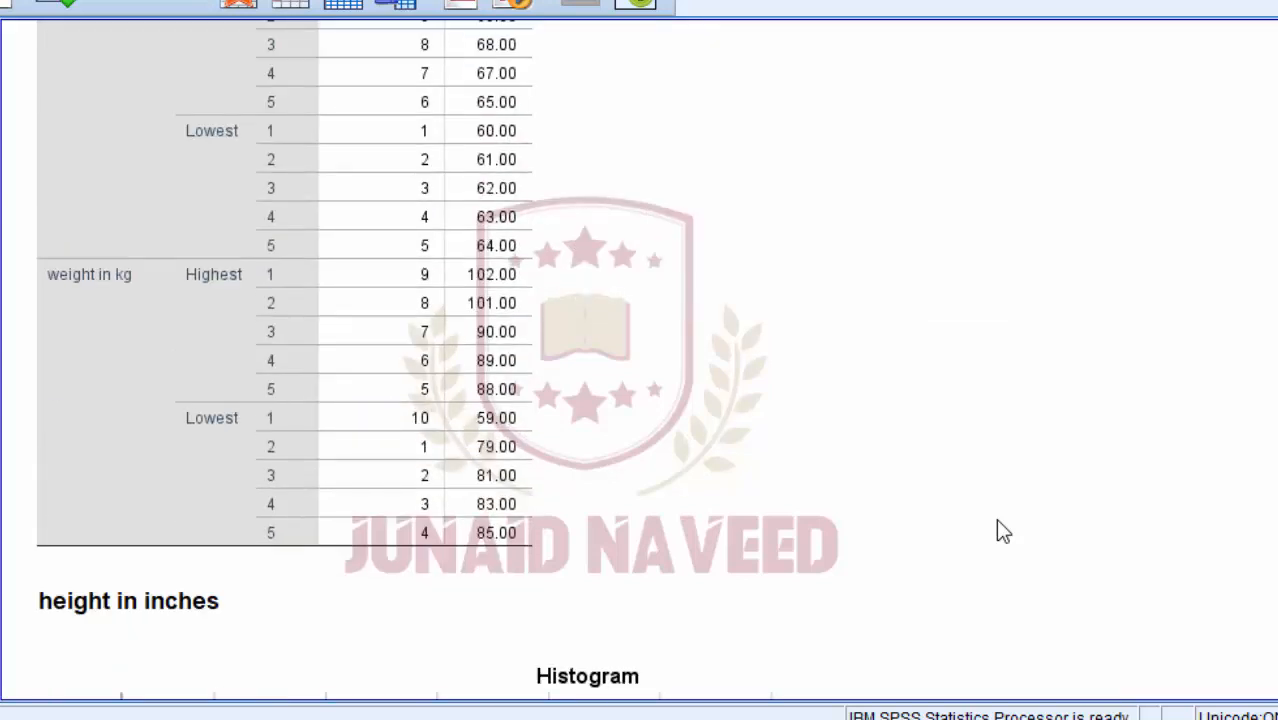
scroll(998, 521, up, 6)
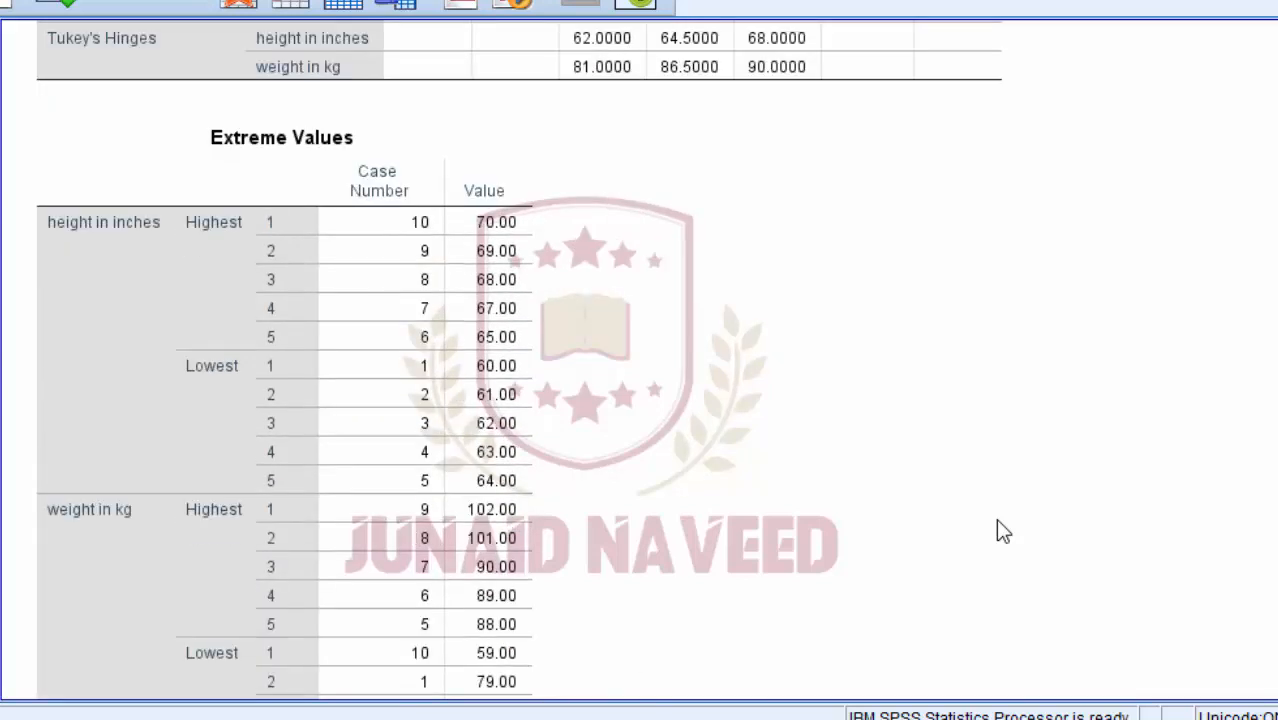
scroll(1004, 531, down, 3)
scroll(1004, 531, down, 6)
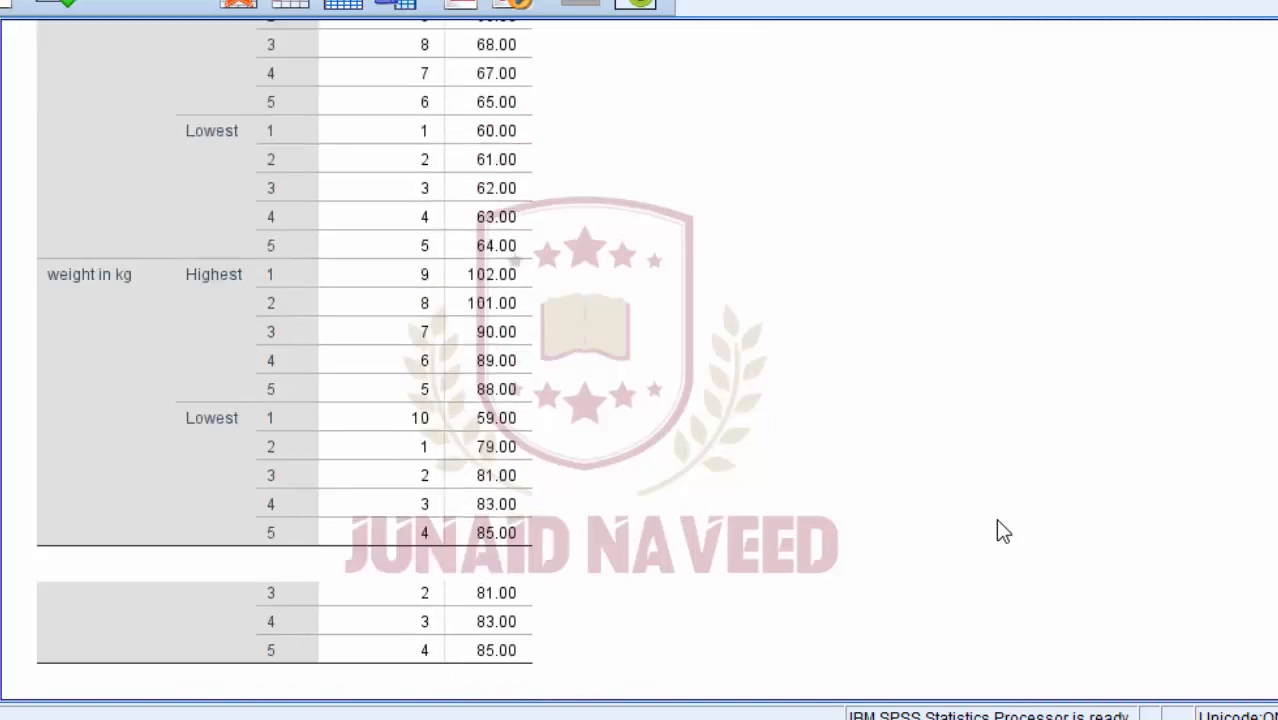
- Review the histograms, stem-and-leaf plots and height boxplot in the Explore output for height and weight
scroll(997, 521, down, 6)
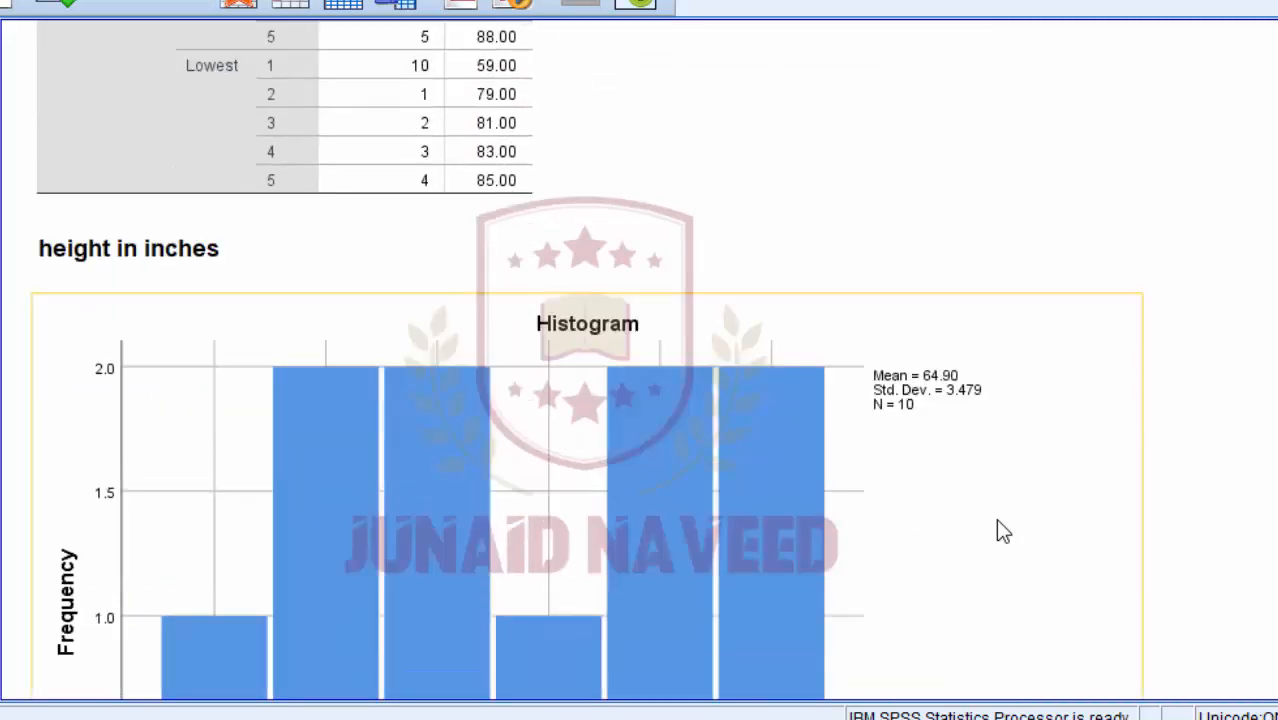
scroll(997, 521, down, 6)
scroll(1004, 531, down, 3)
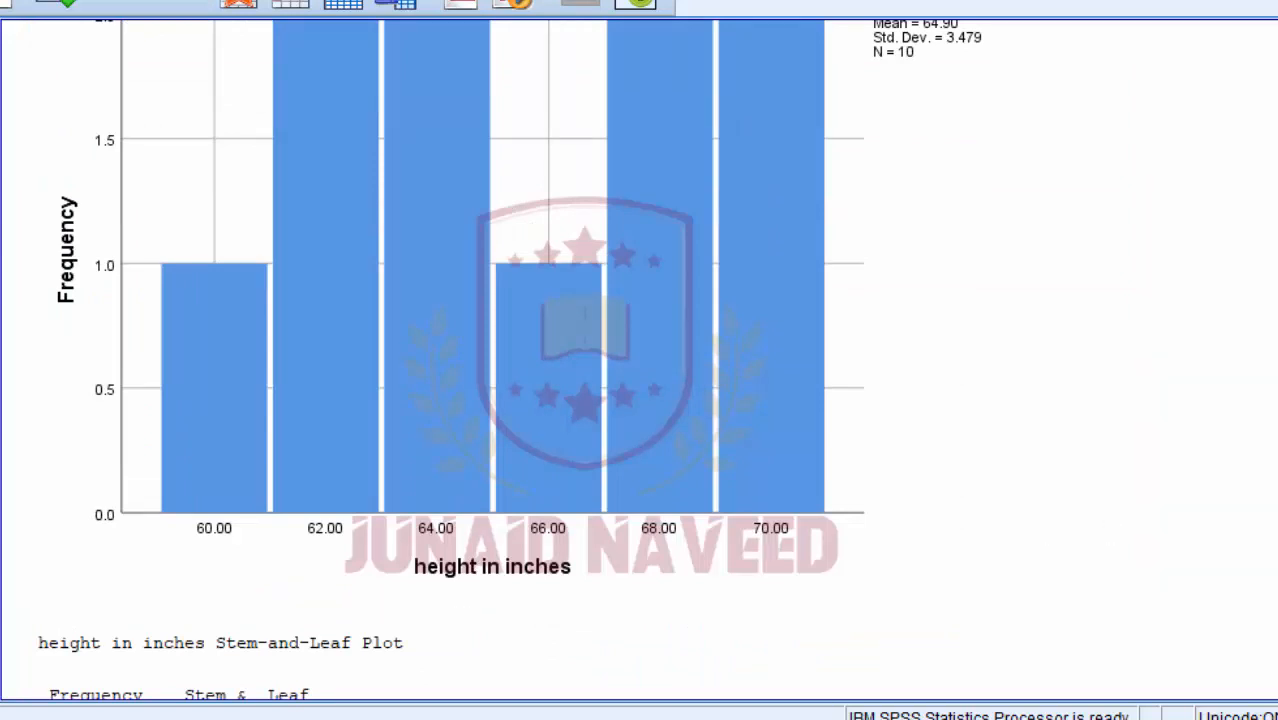
scroll(640, 360, up, 4)
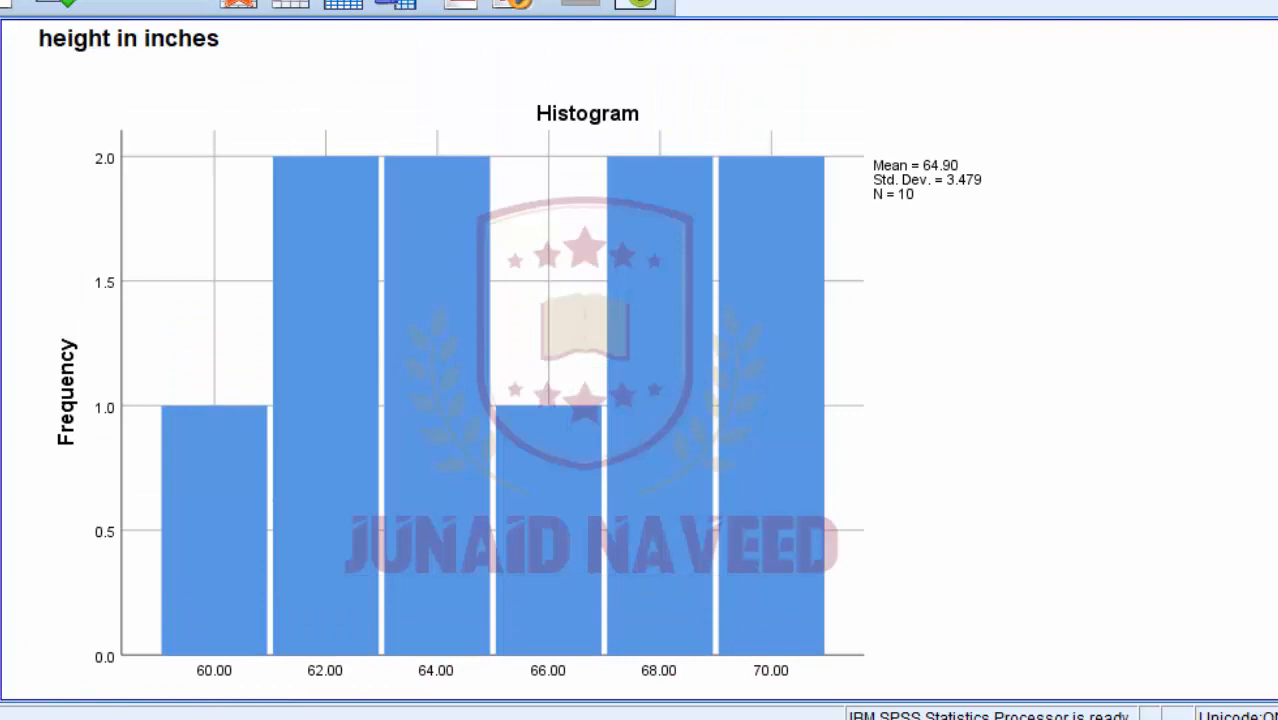
scroll(640, 360, down, 12)
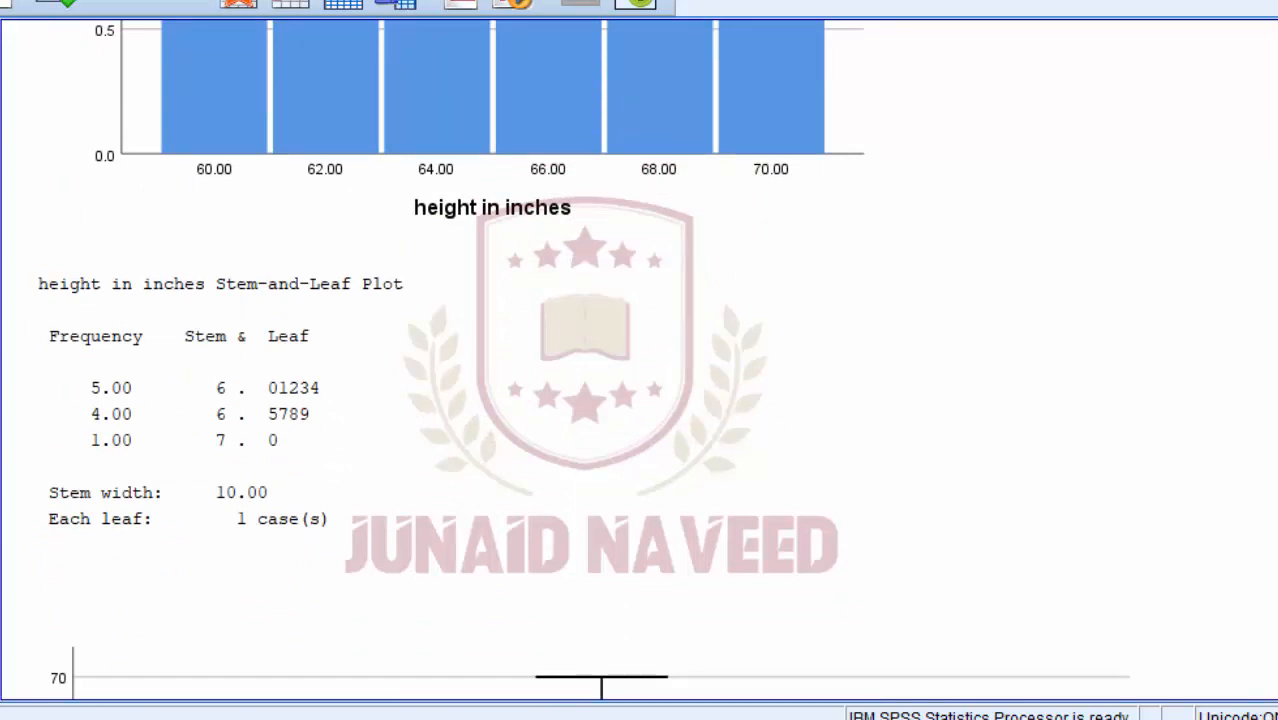
scroll(640, 360, down, 20)
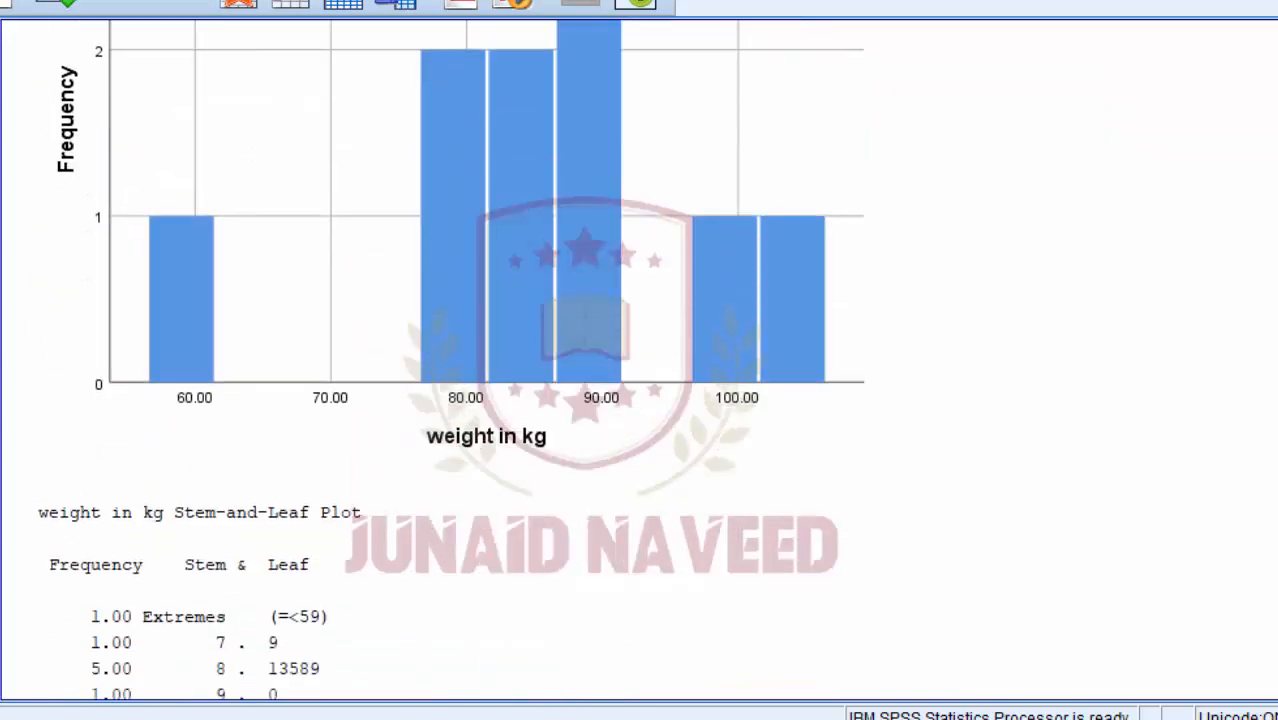
scroll(640, 360, down, 5)
scroll(640, 360, up, 15)
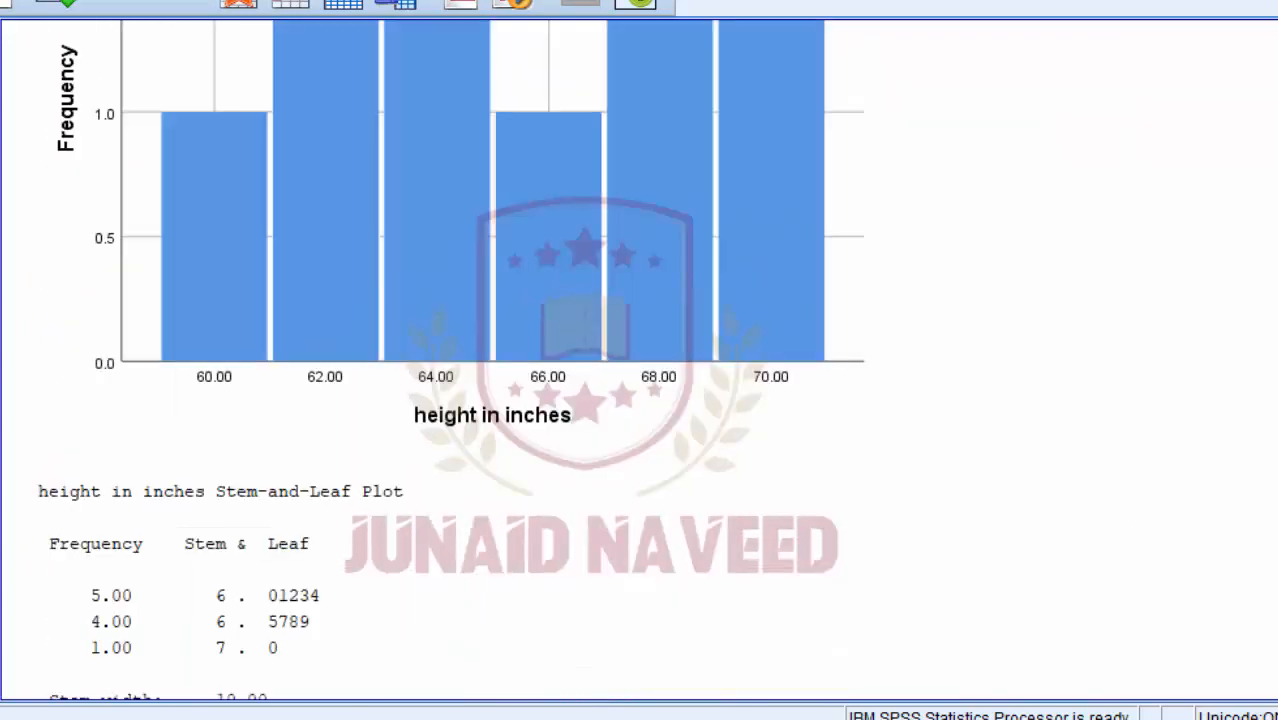
scroll(640, 360, down, 8)
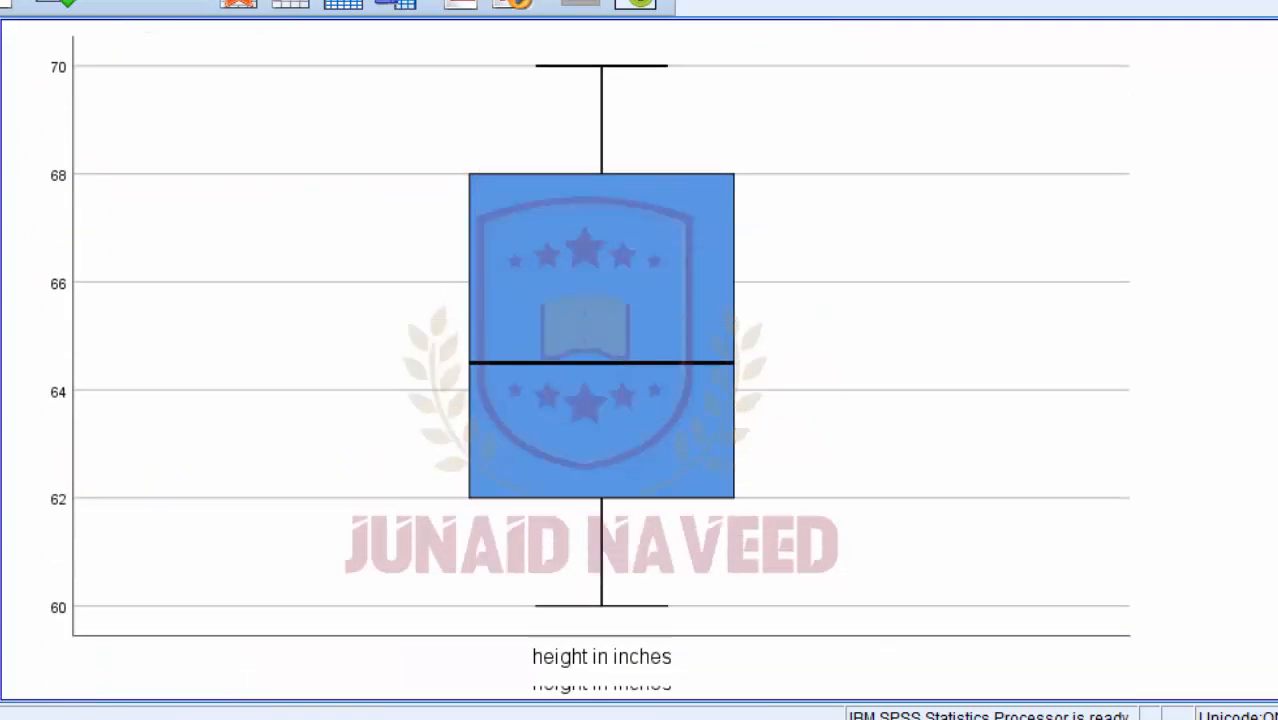
scroll(640, 360, down, 8)
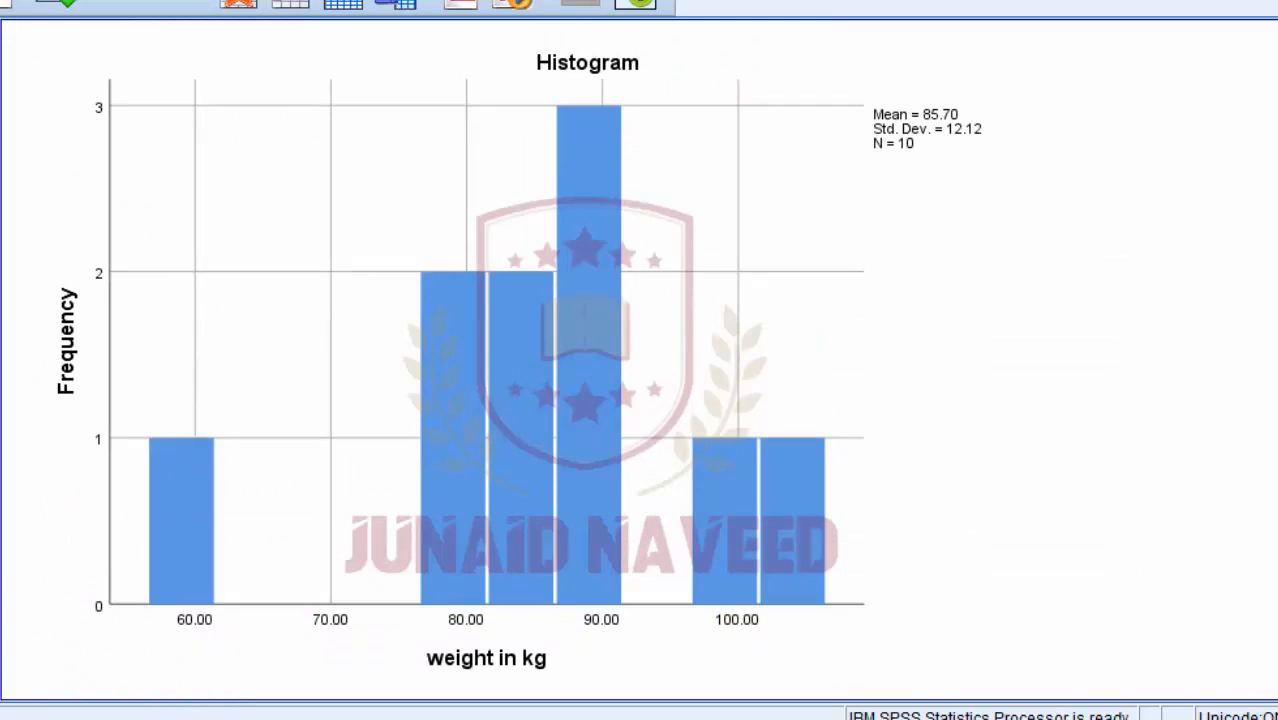
- Review the weight histogram, stem-and-leaf plot and boxplot, and recheck the Explore output tables up to the Case Processing Summary
scroll(640, 360, up, 1)
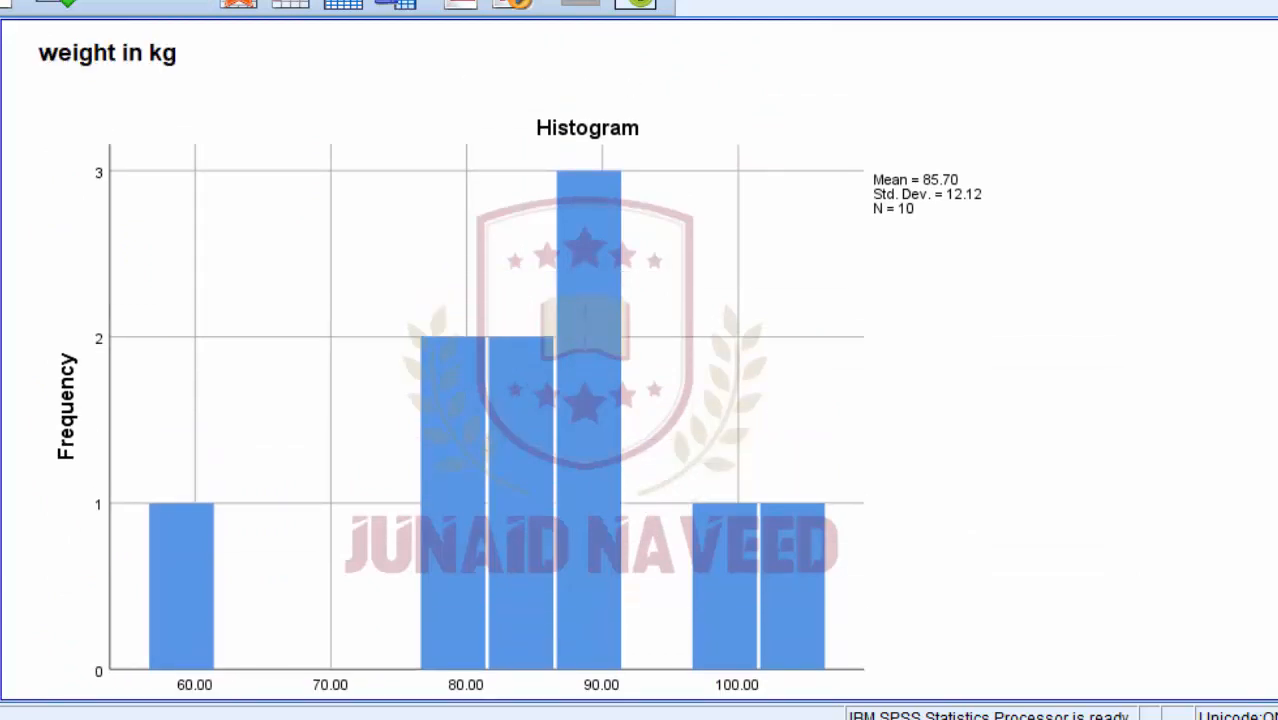
scroll(640, 360, down, 8)
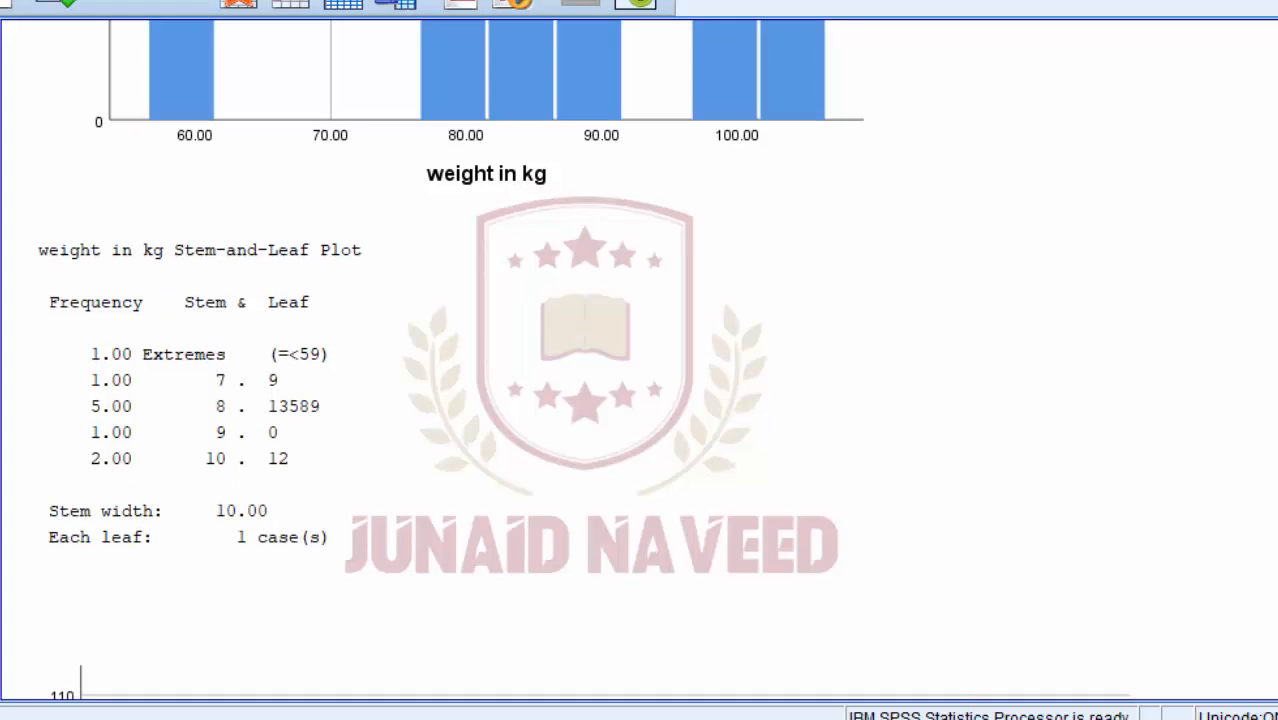
scroll(585, 360, down, 10)
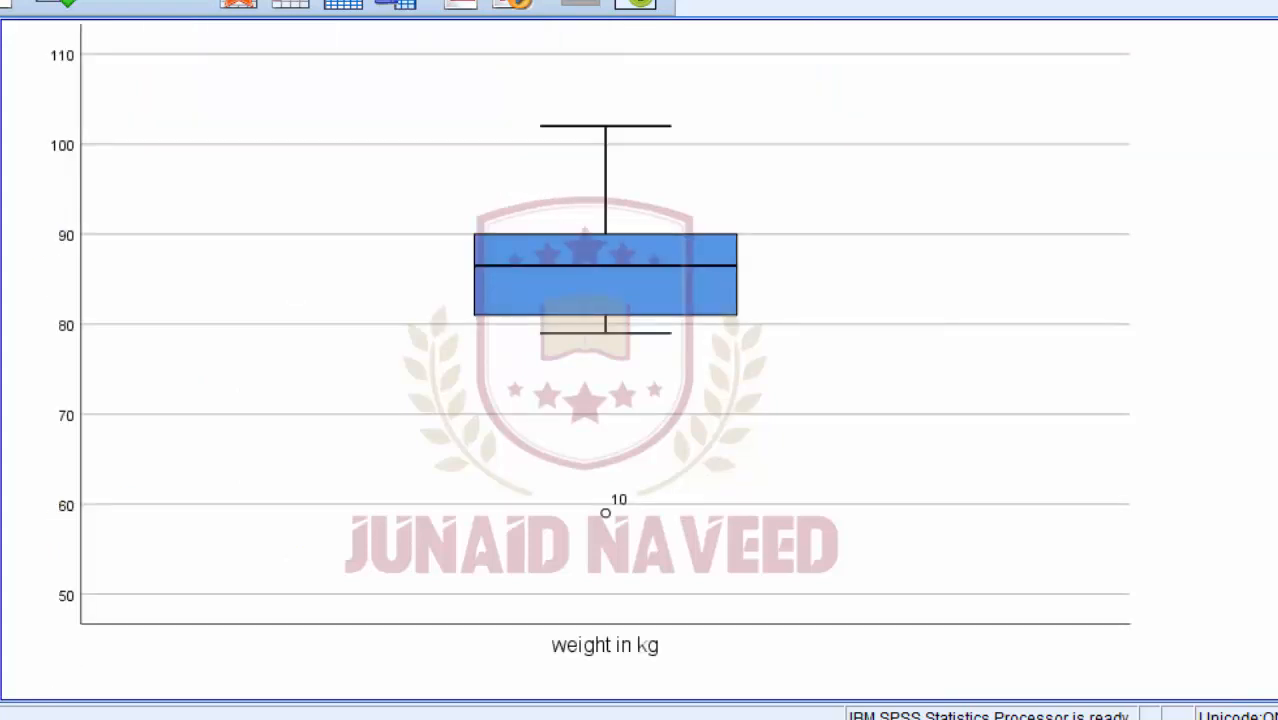
scroll(585, 360, up, 10)
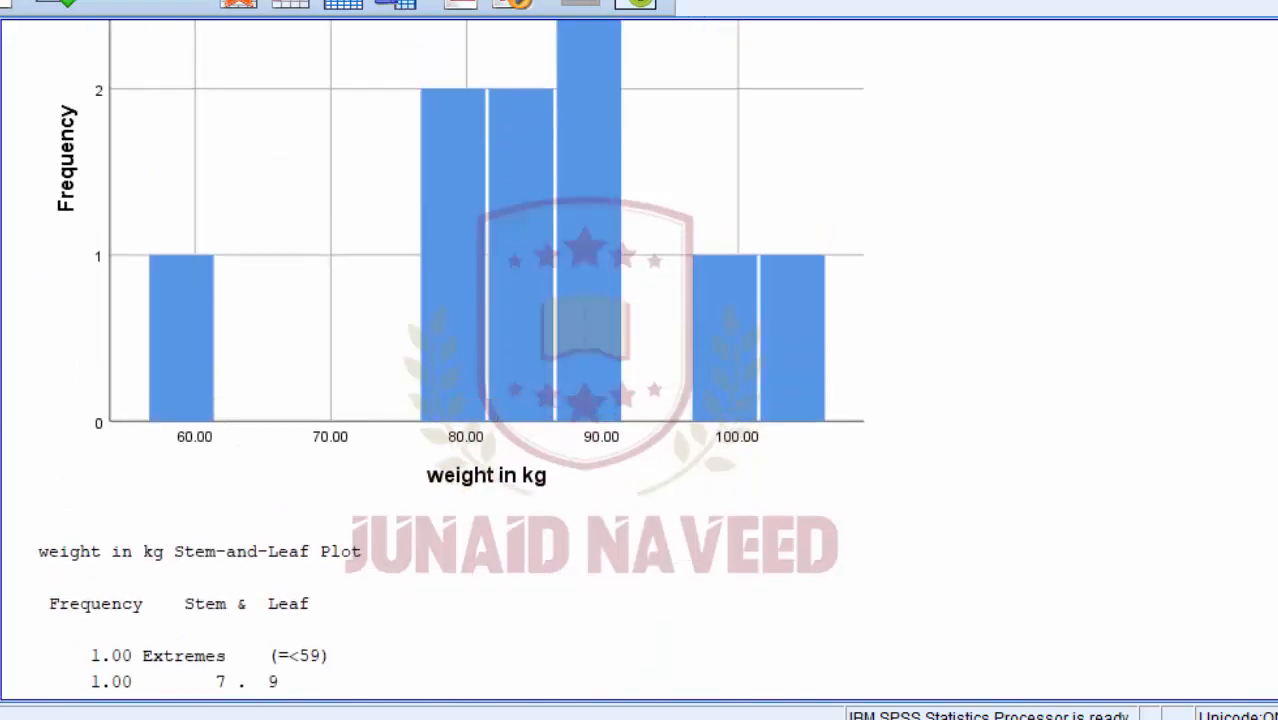
scroll(585, 360, up, 20)
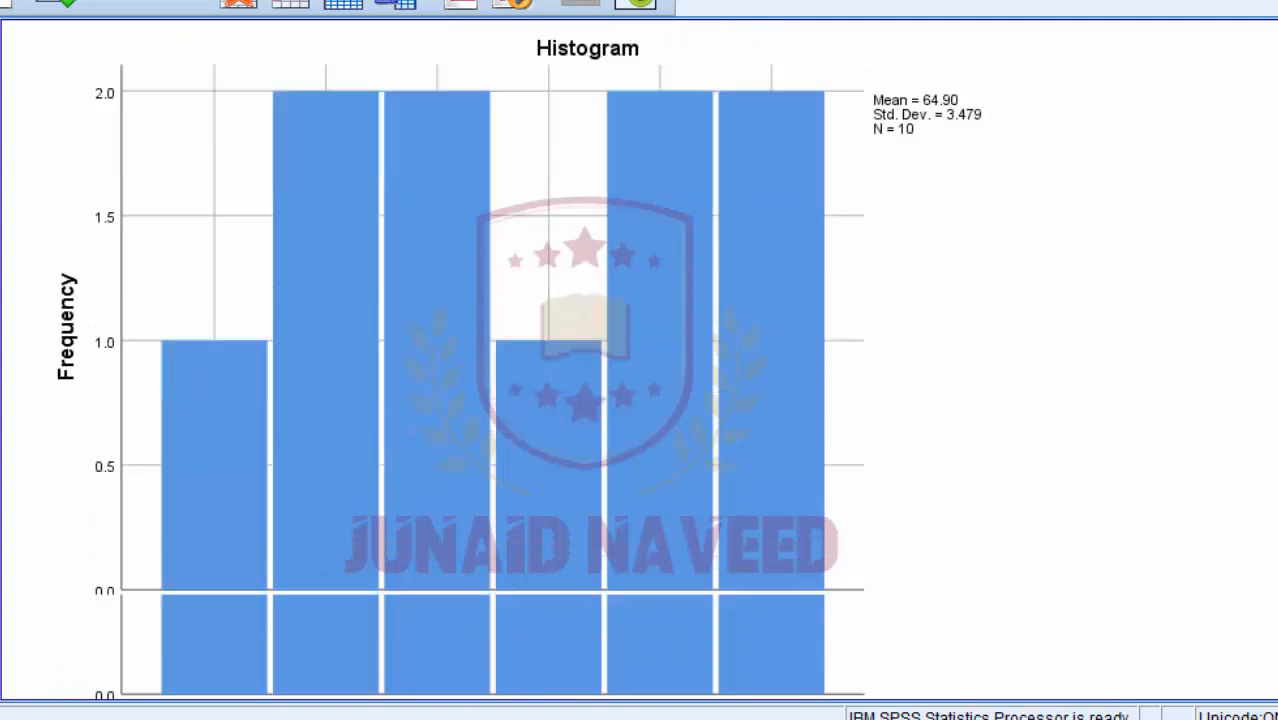
scroll(585, 360, up, 15)
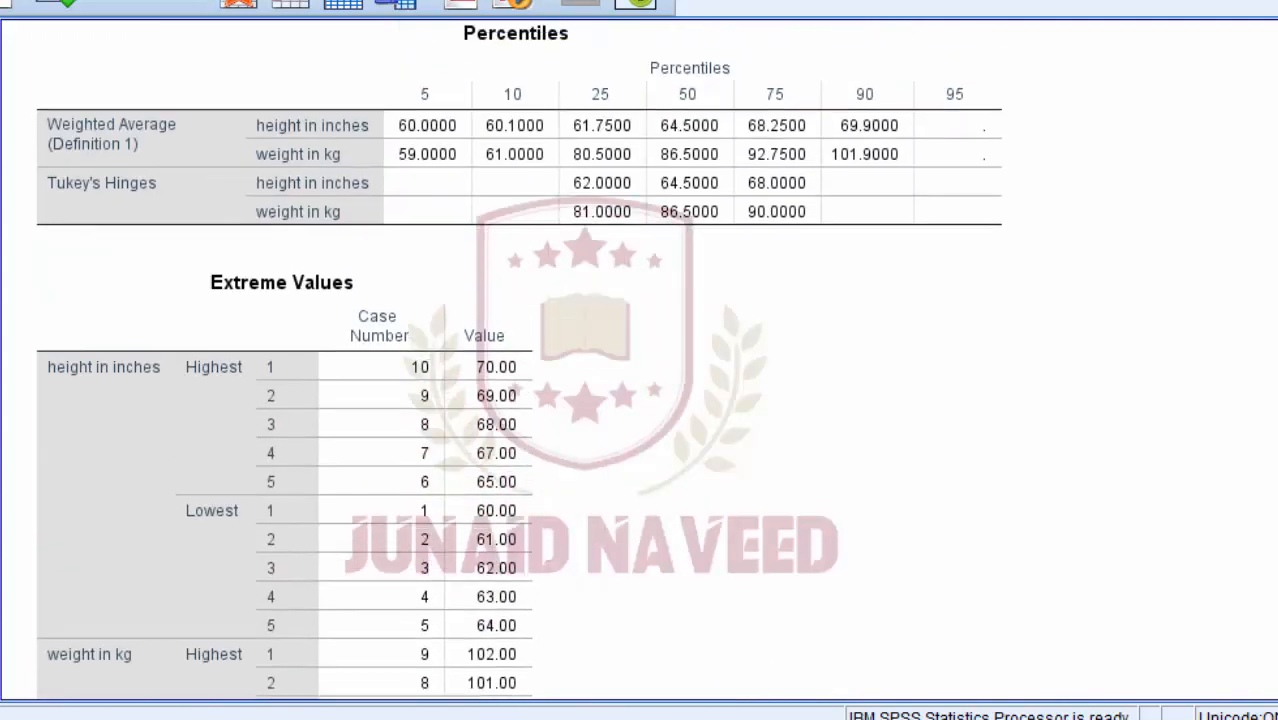
scroll(585, 360, up, 15)
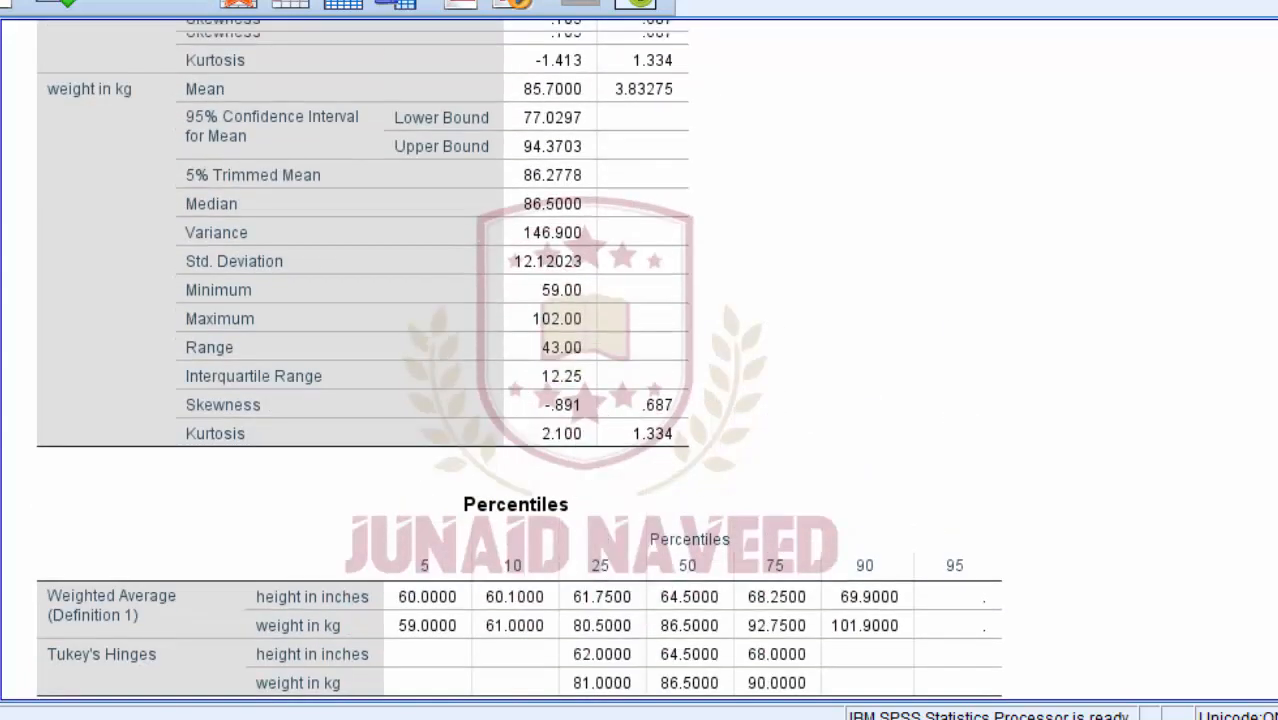
scroll(585, 360, up, 7)
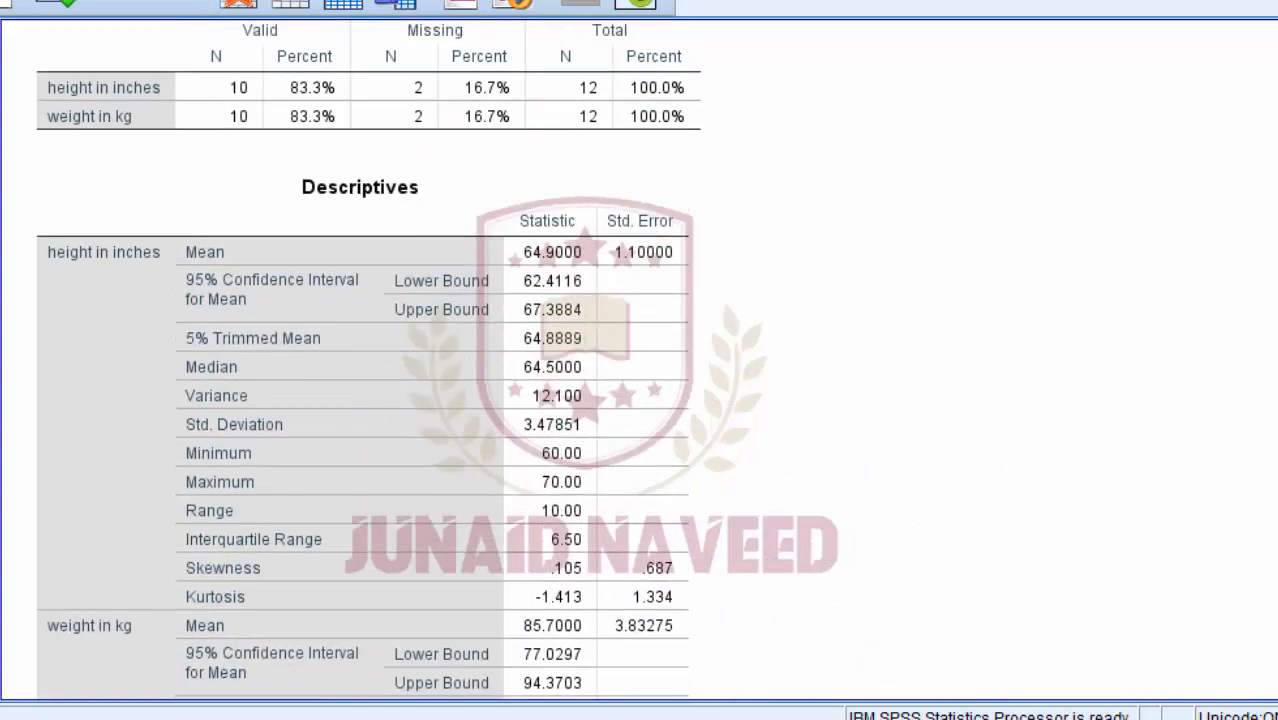
scroll(585, 360, up, 7)
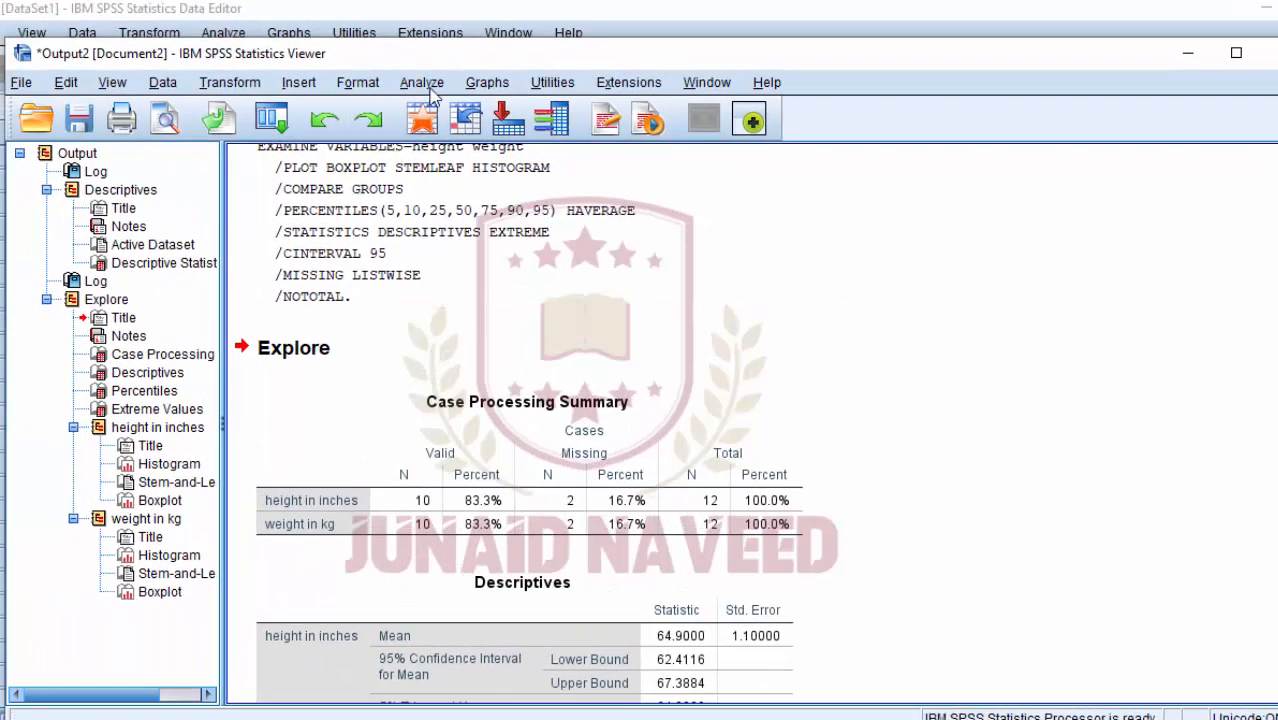
- Rerun Explore on height and weight with gender as the factor
click(424, 84)
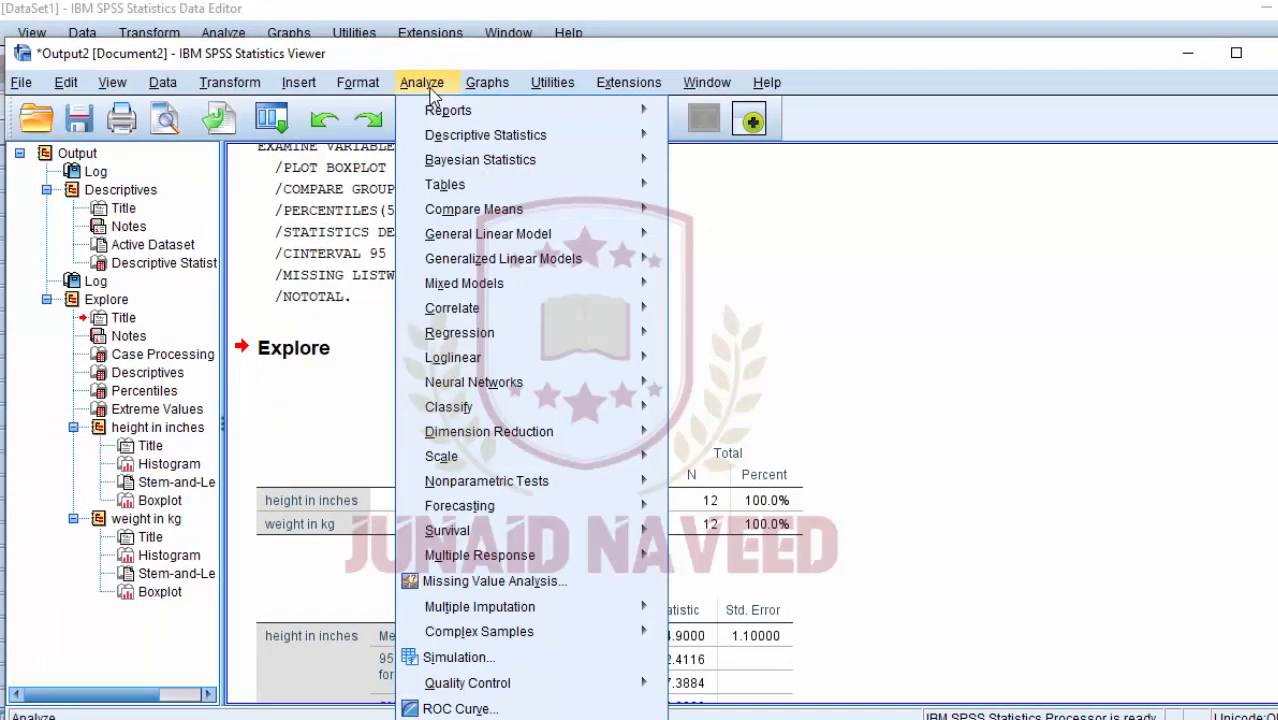
mouse_move(490, 143)
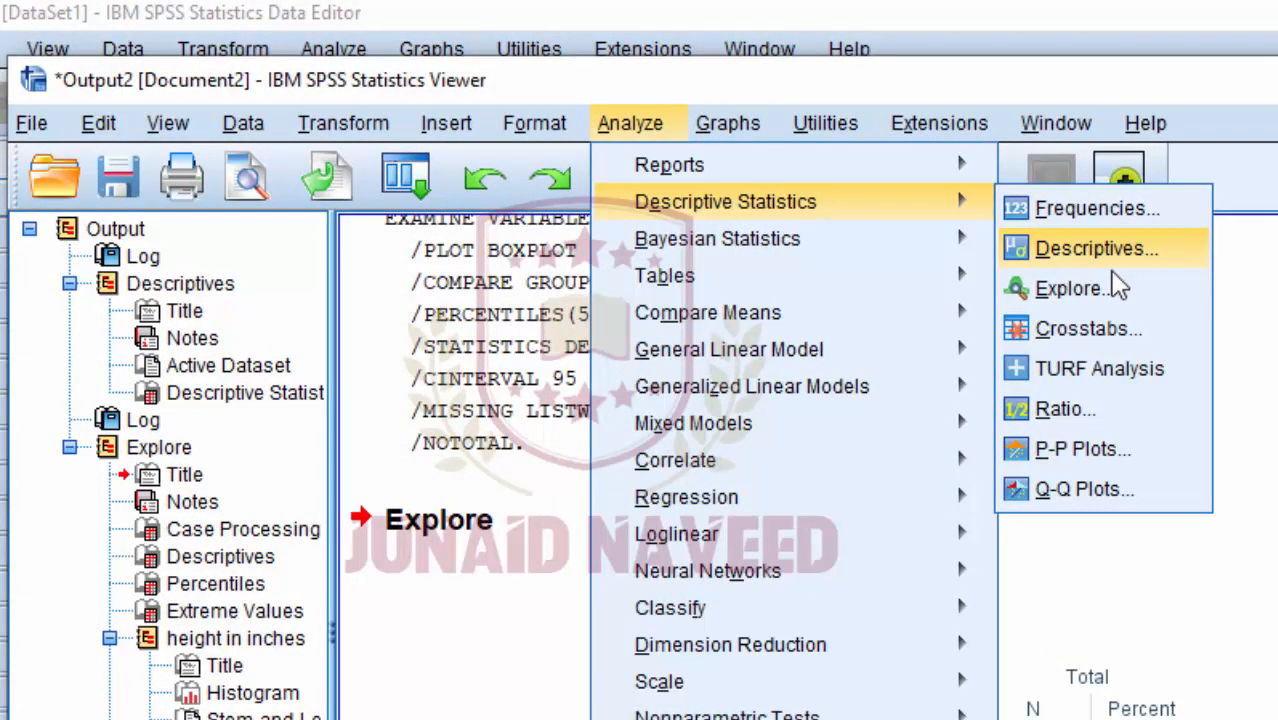
click(1117, 300)
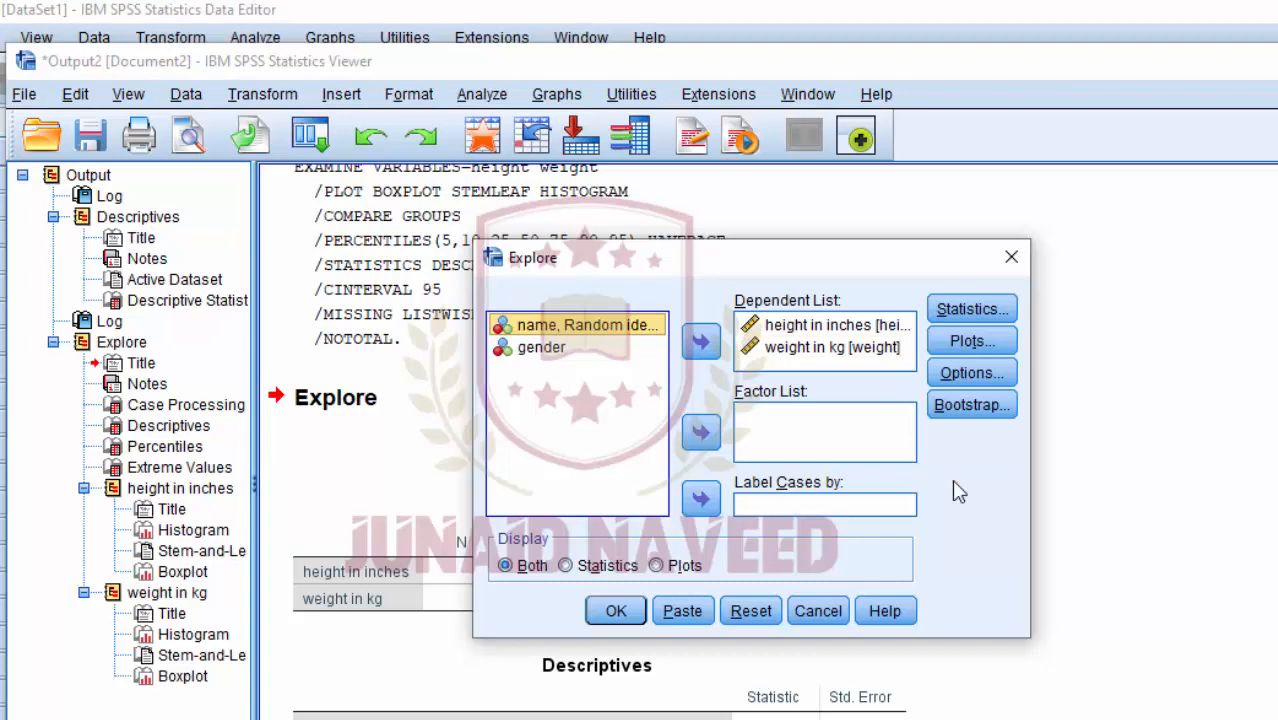
click(567, 347)
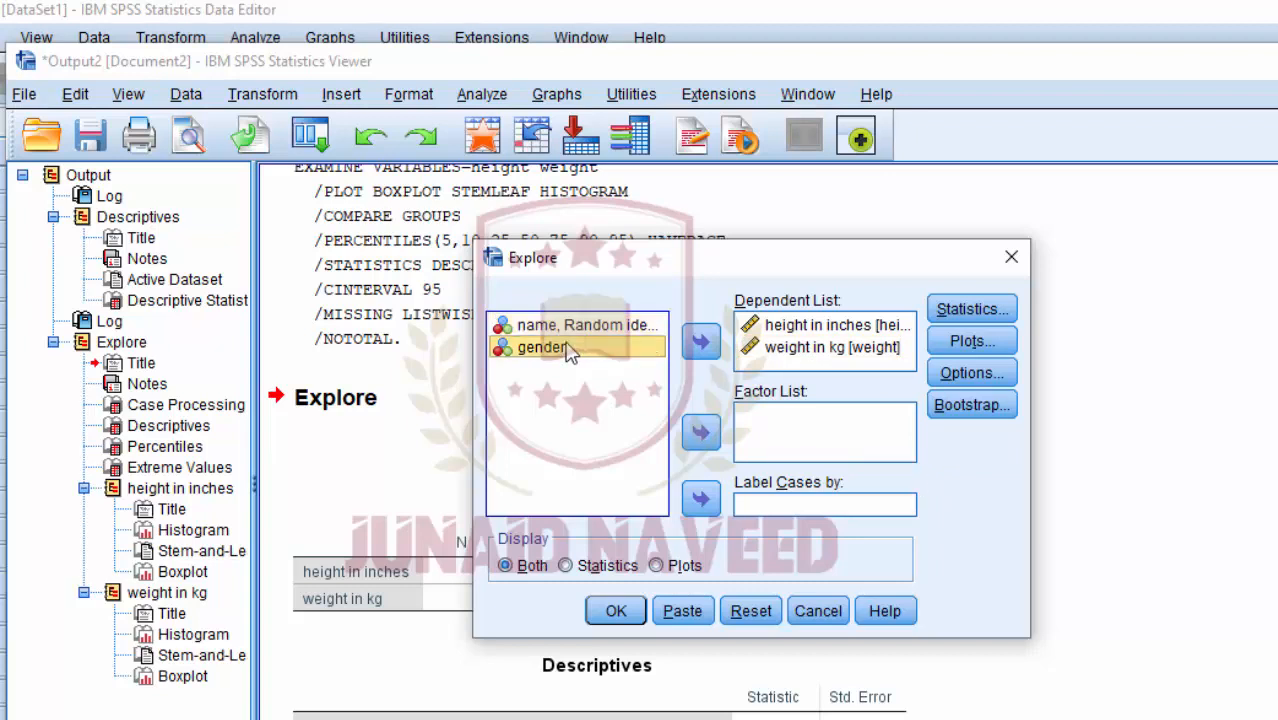
click(701, 432)
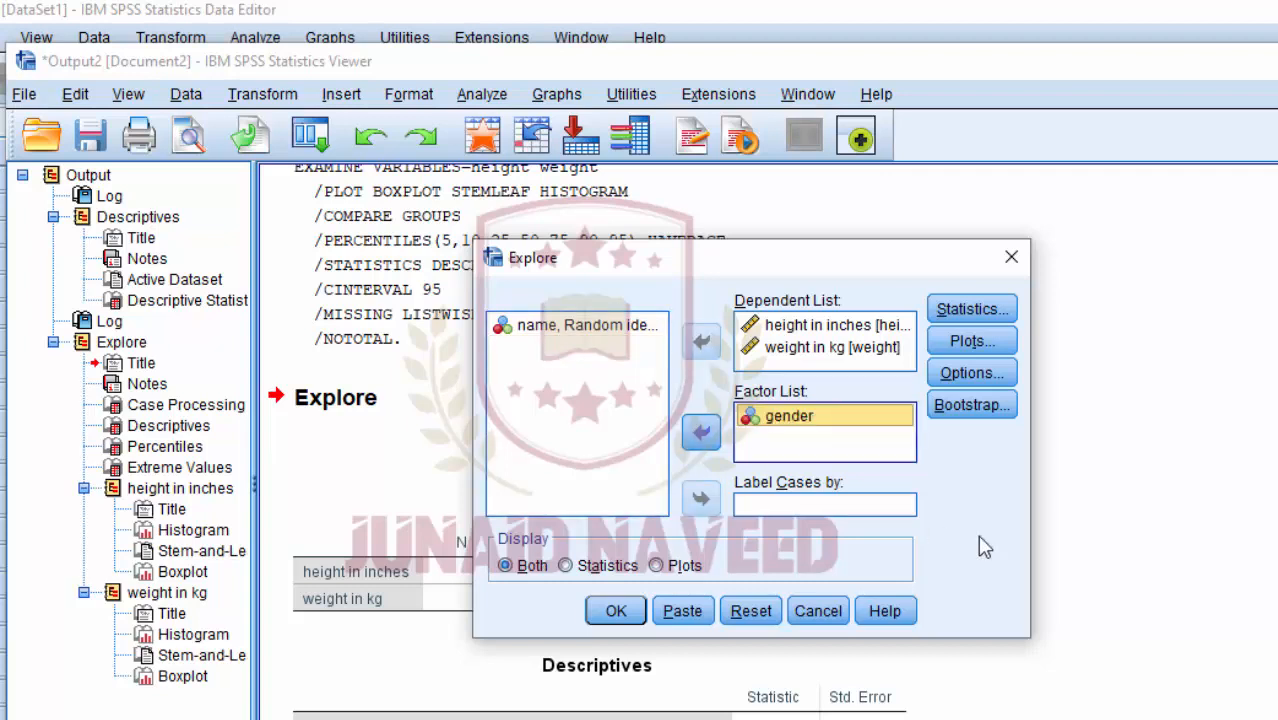
click(616, 611)
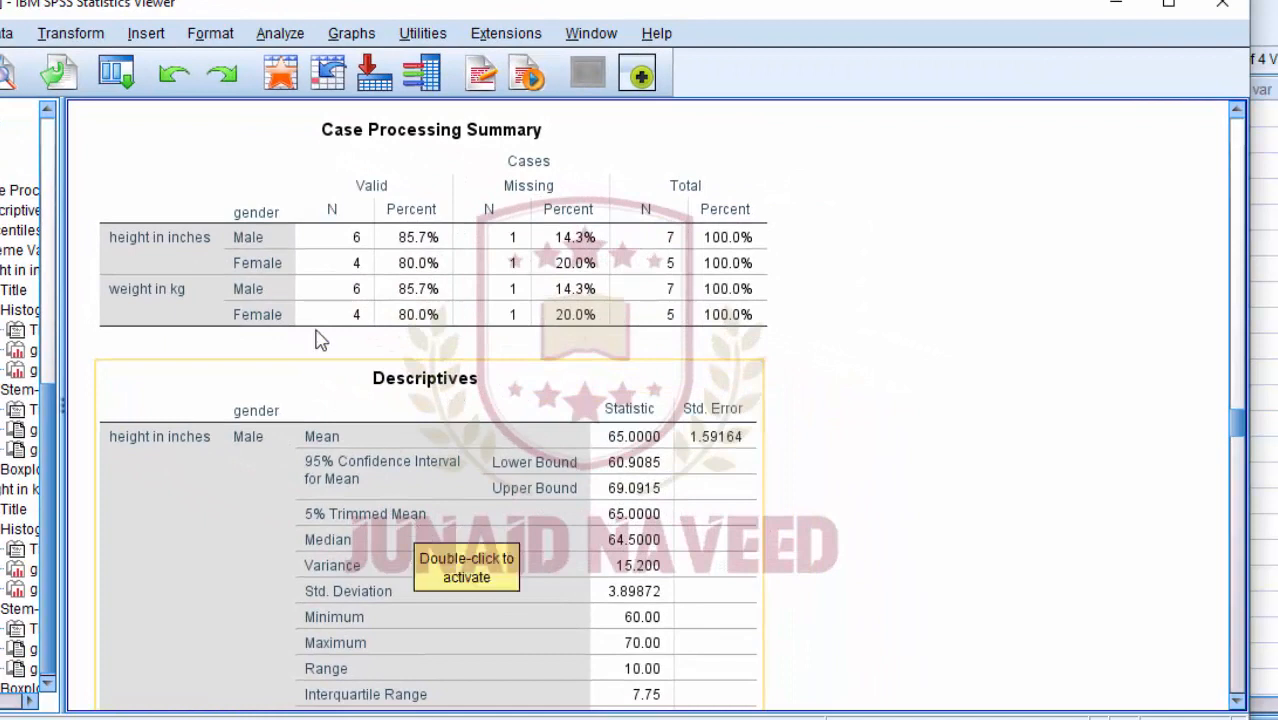
- Examine the Case Processing Summary, Descriptives, Percentiles and Extreme Values tables for height and weight split by gender
click(275, 260)
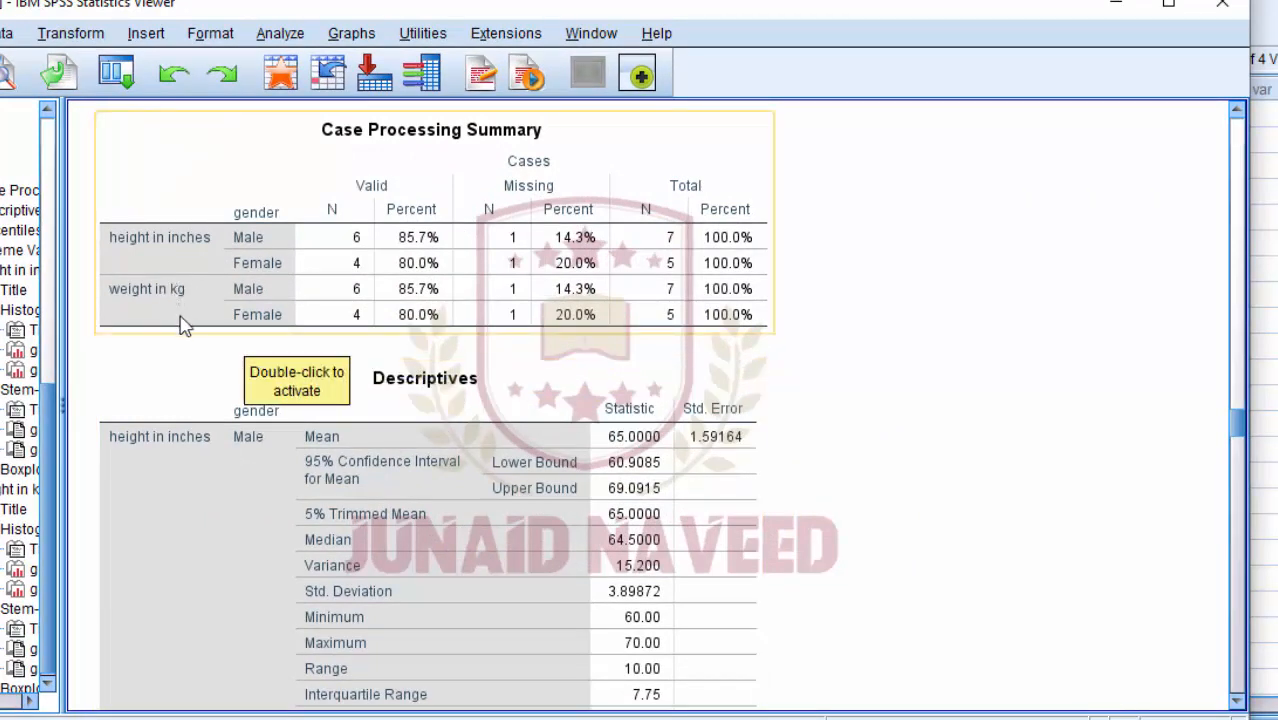
click(380, 358)
click(262, 314)
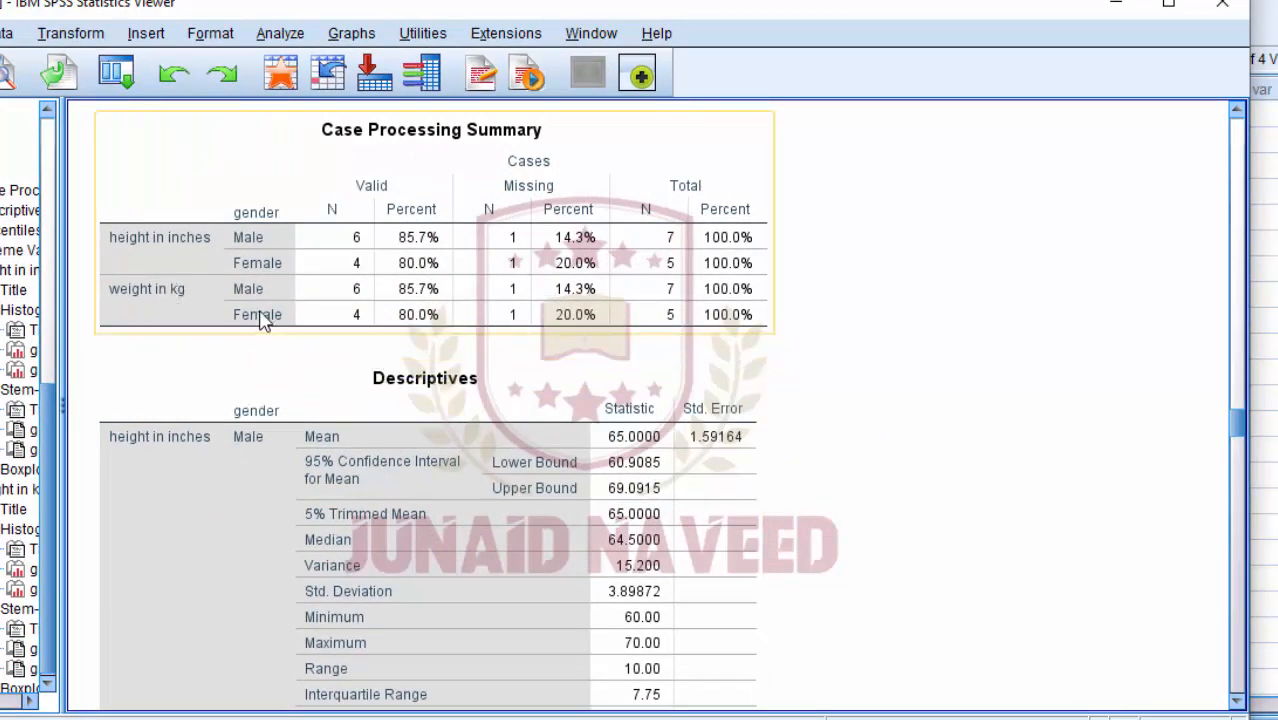
click(520, 355)
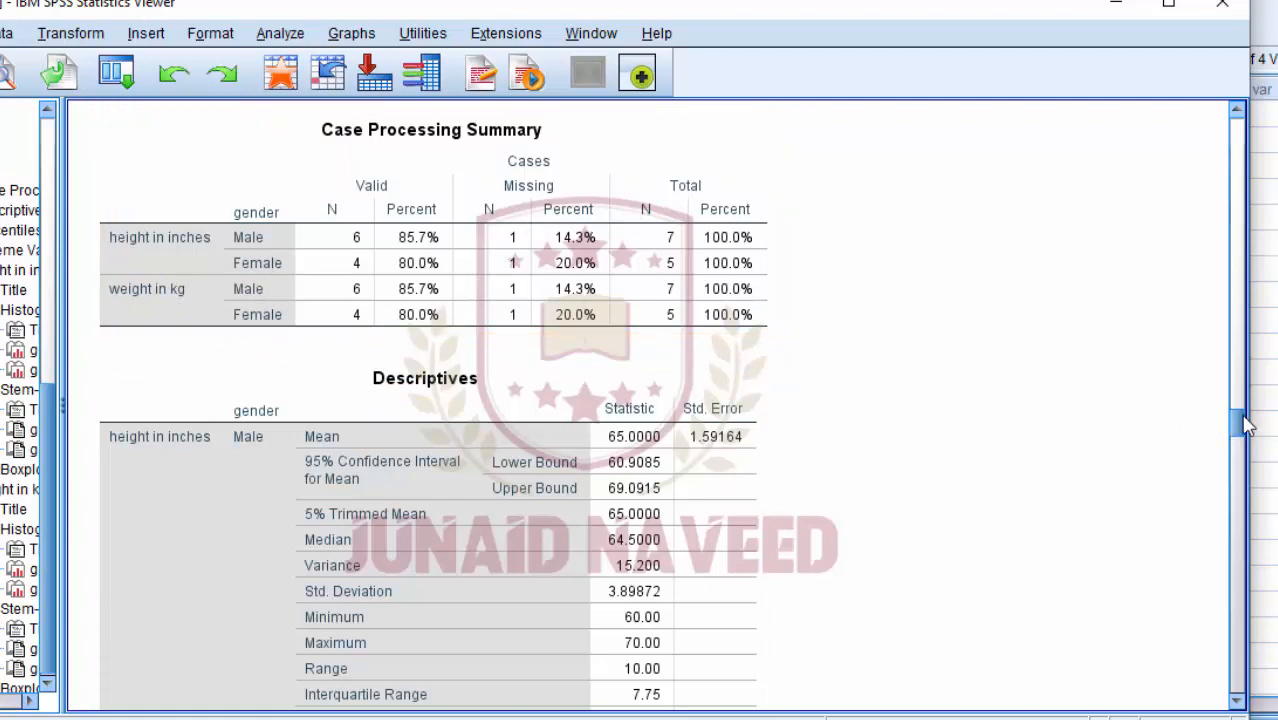
drag(1245, 424, 1245, 435)
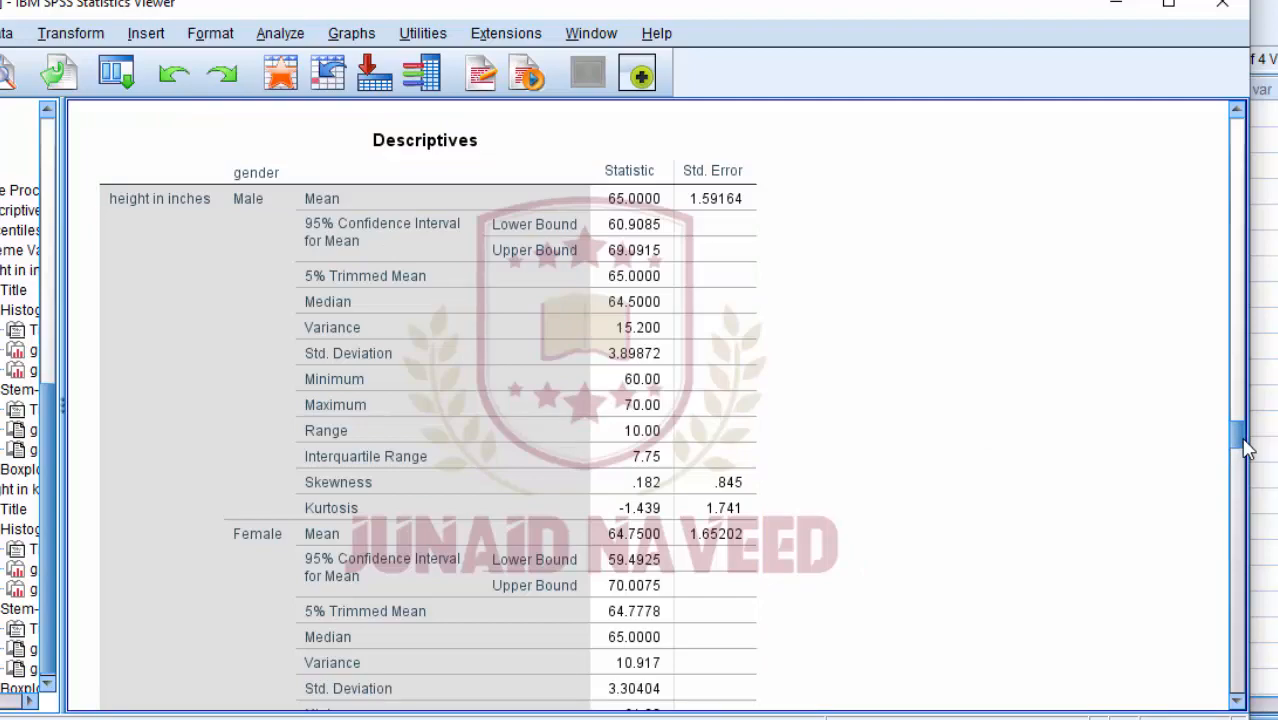
drag(1245, 450, 1243, 510)
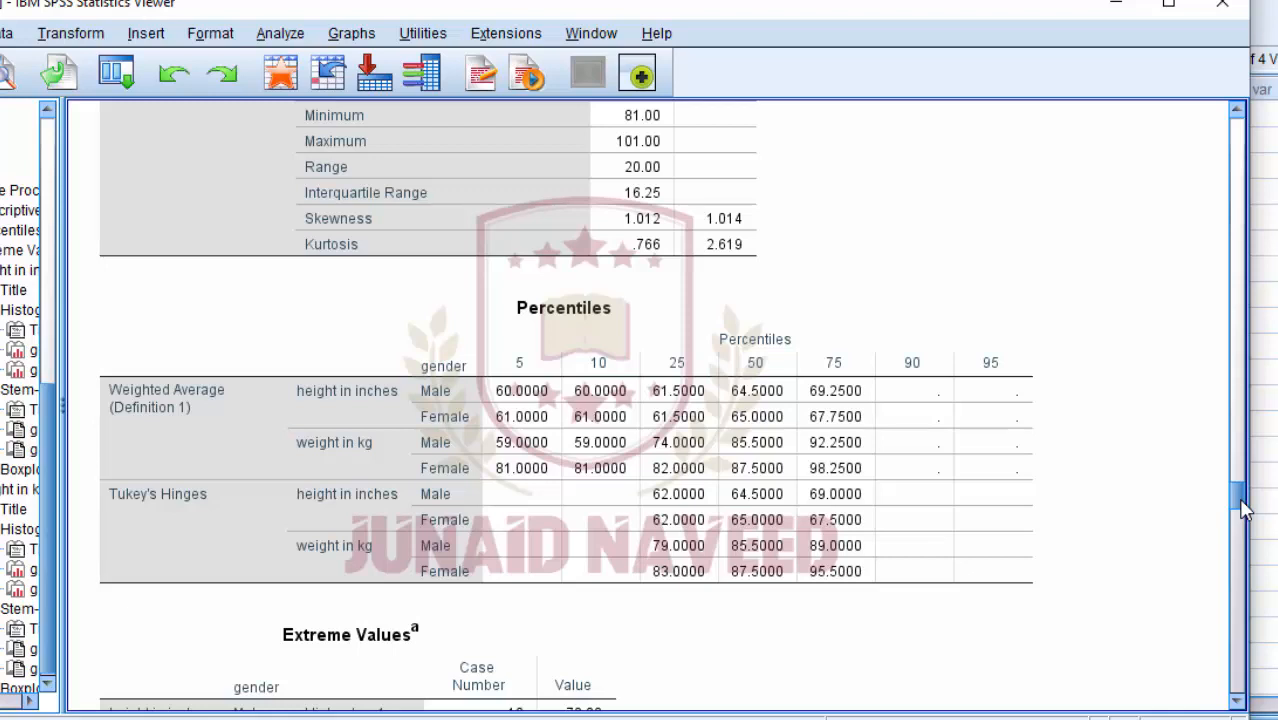
drag(1243, 510, 1243, 533)
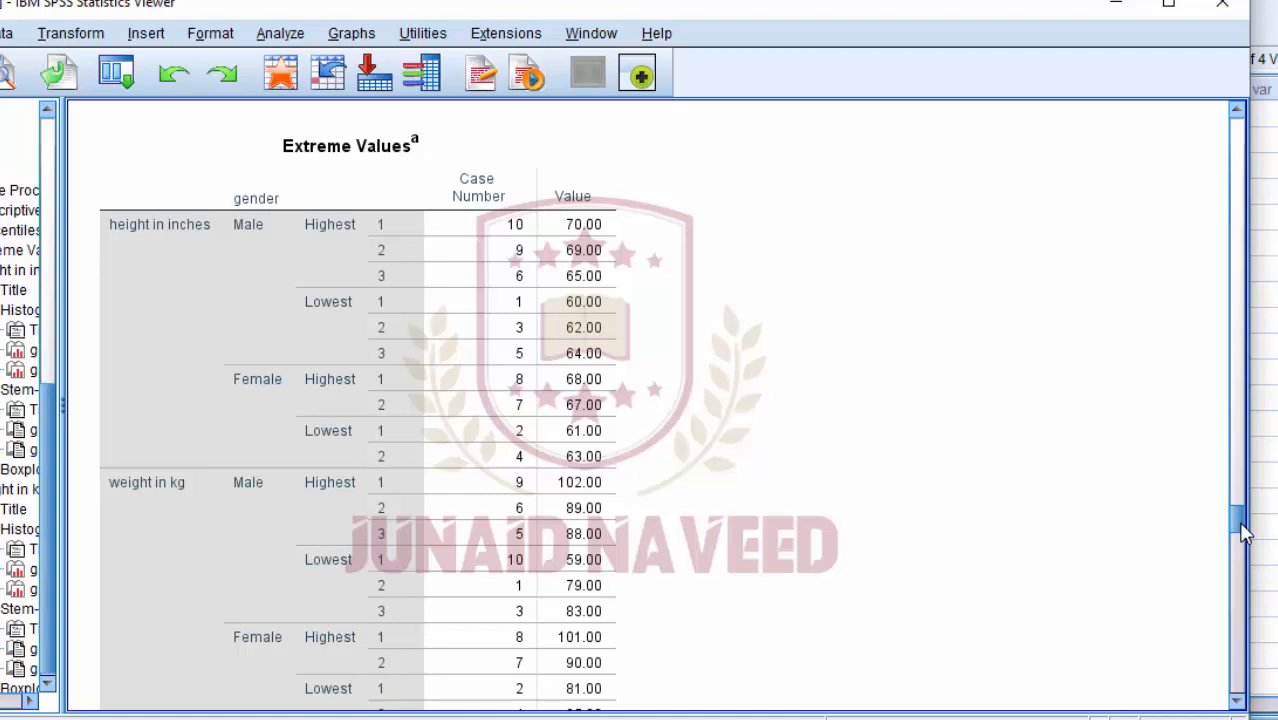
- Review the histograms, stem-and-leaf plots and boxplots of height and weight for males and females
drag(1243, 533, 1243, 556)
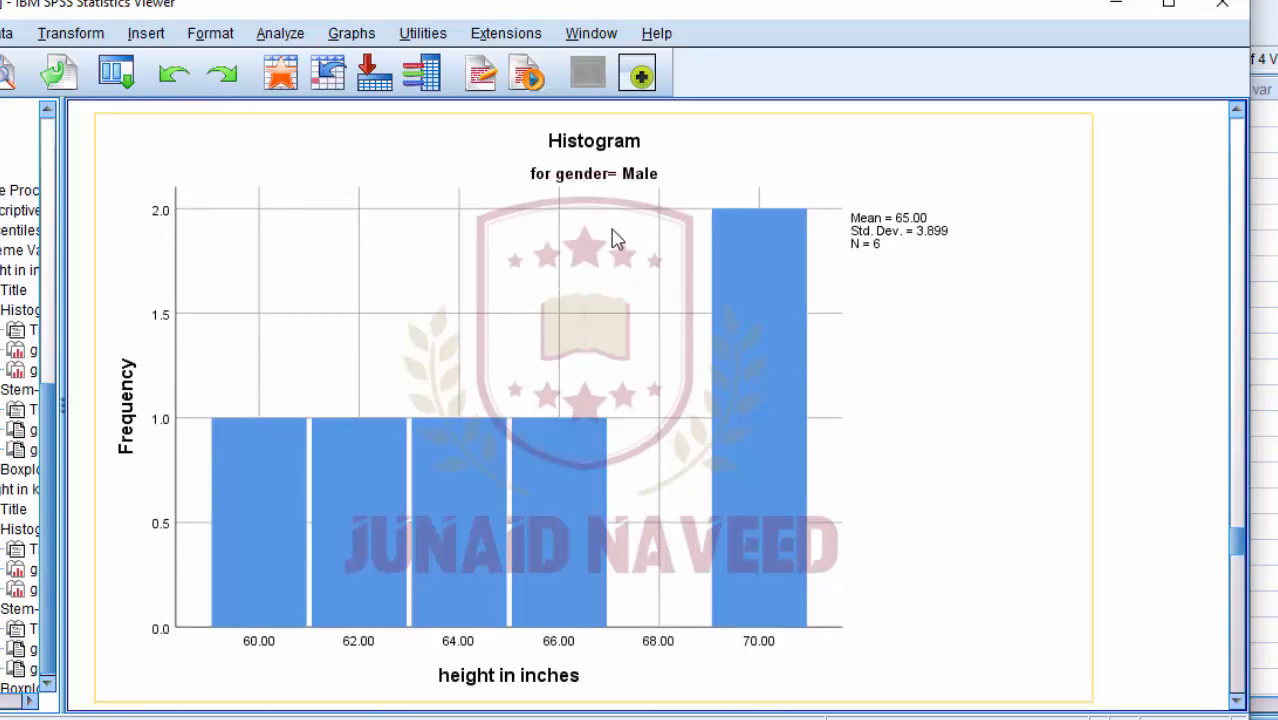
drag(1238, 703, 1240, 708)
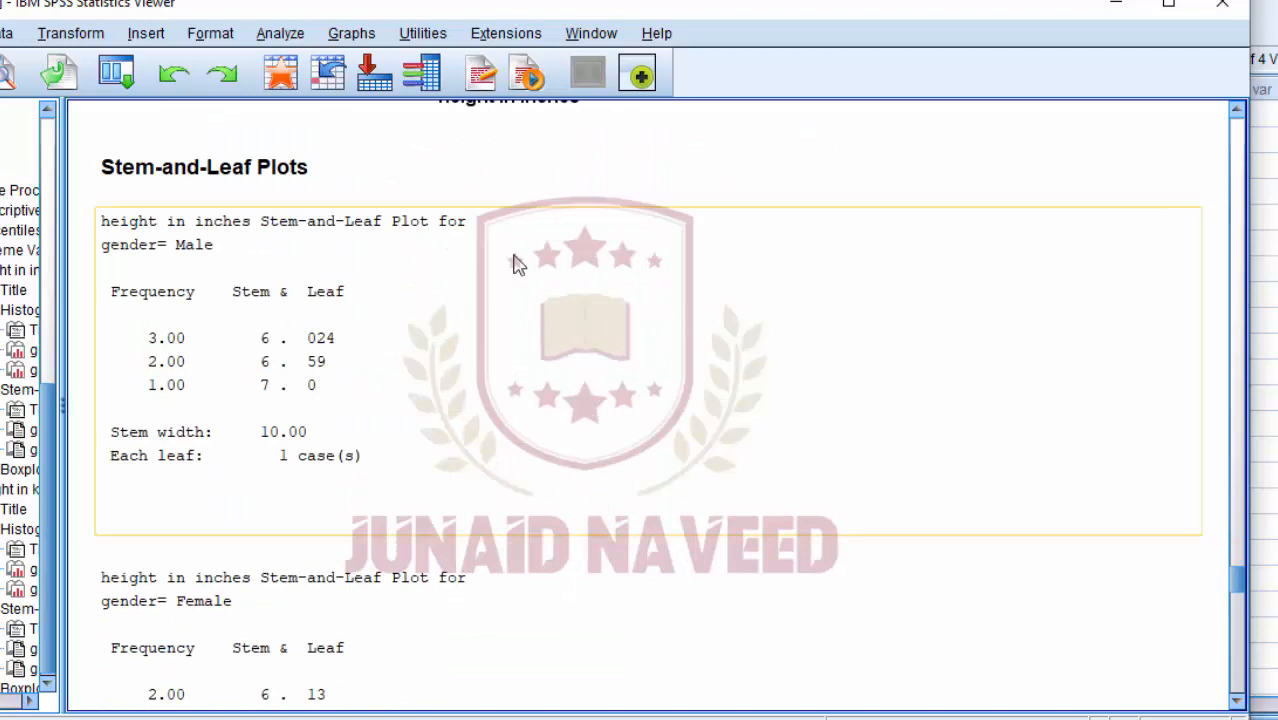
drag(226, 252, 579, 622)
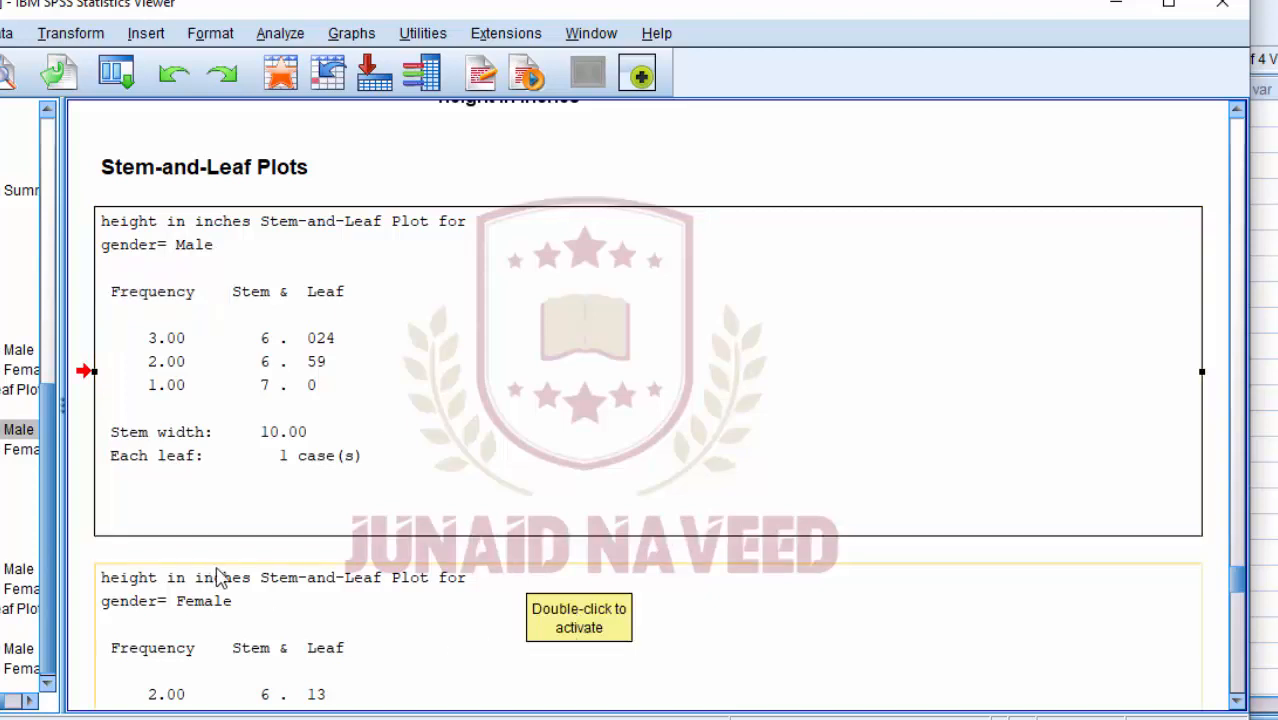
click(1237, 701)
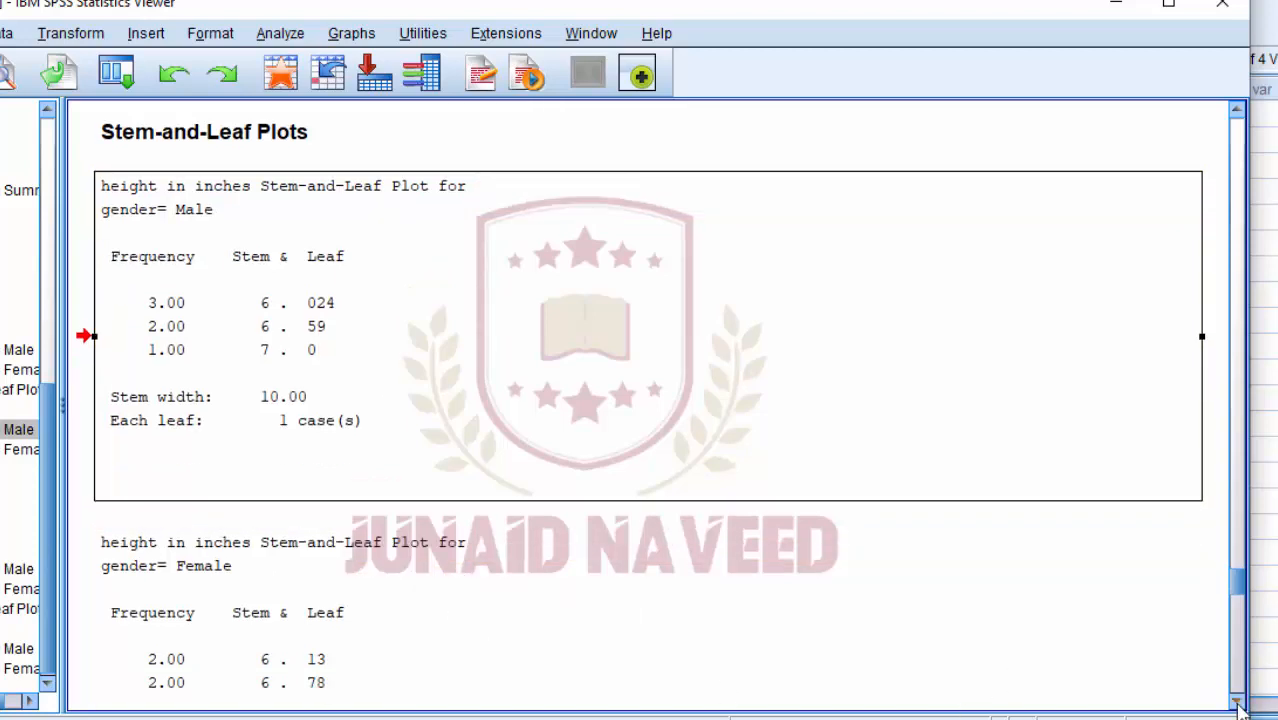
click(1237, 701)
click(1237, 701)
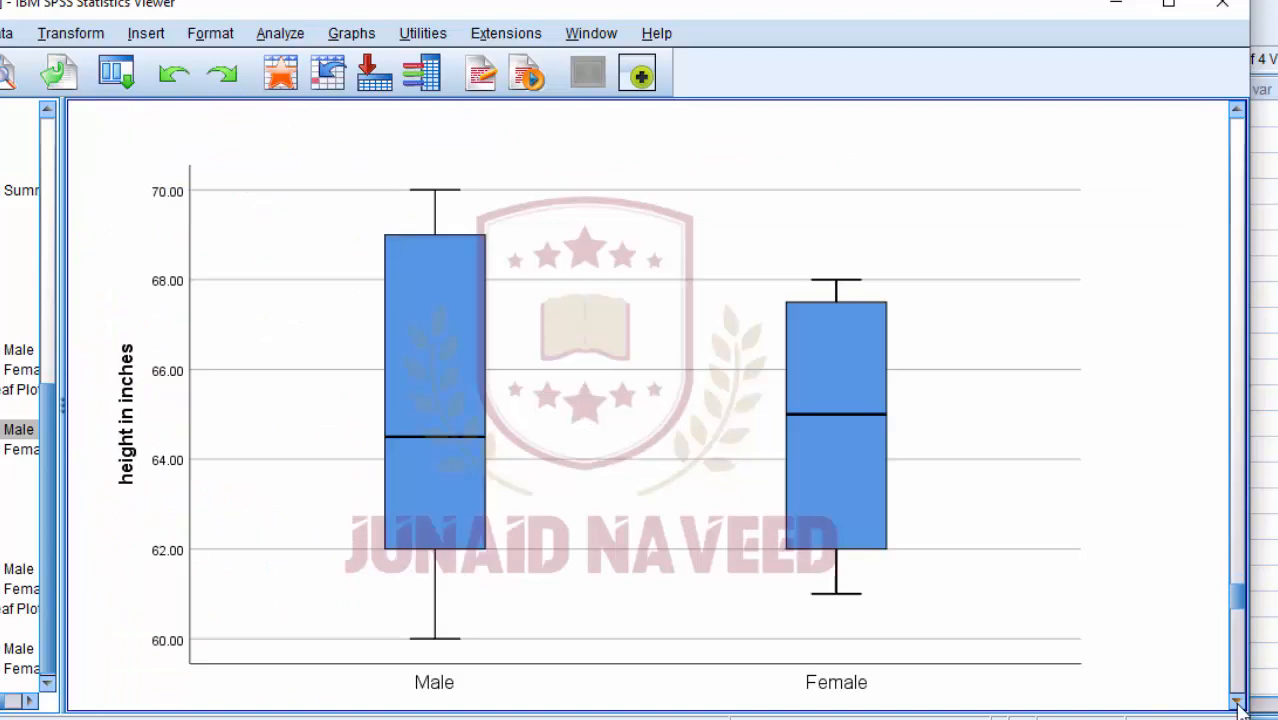
click(1237, 701)
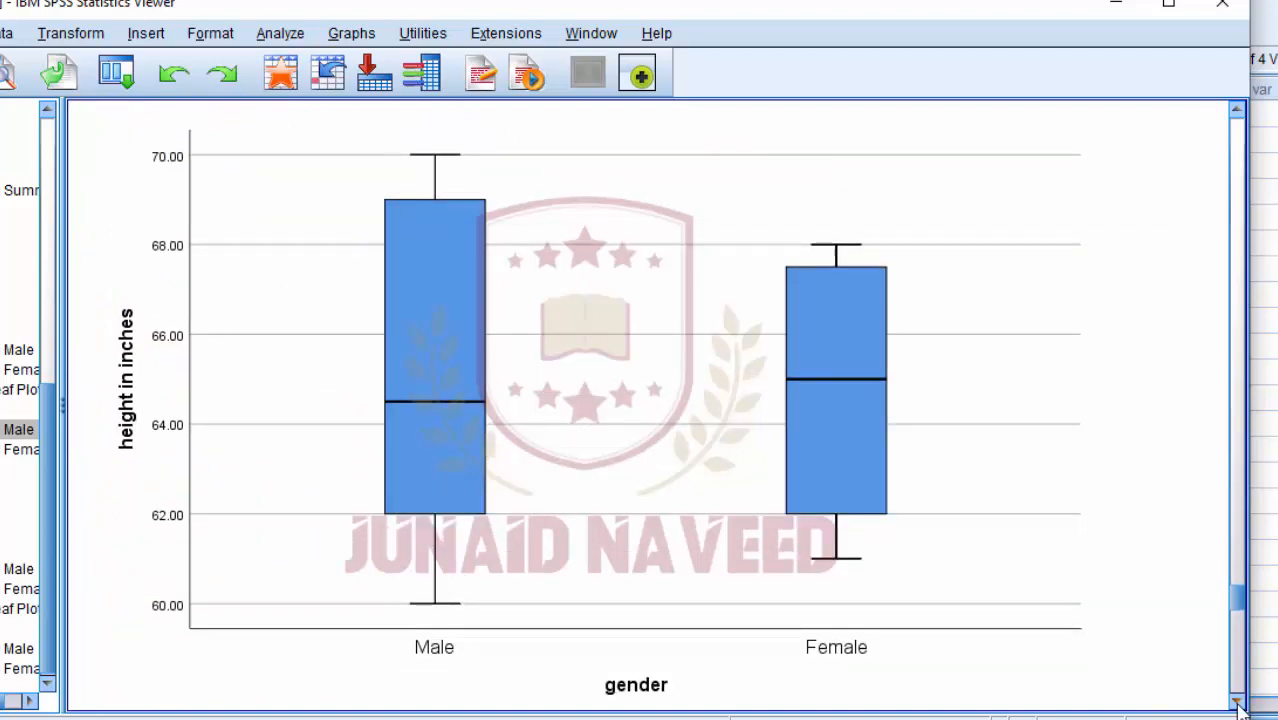
click(1237, 701)
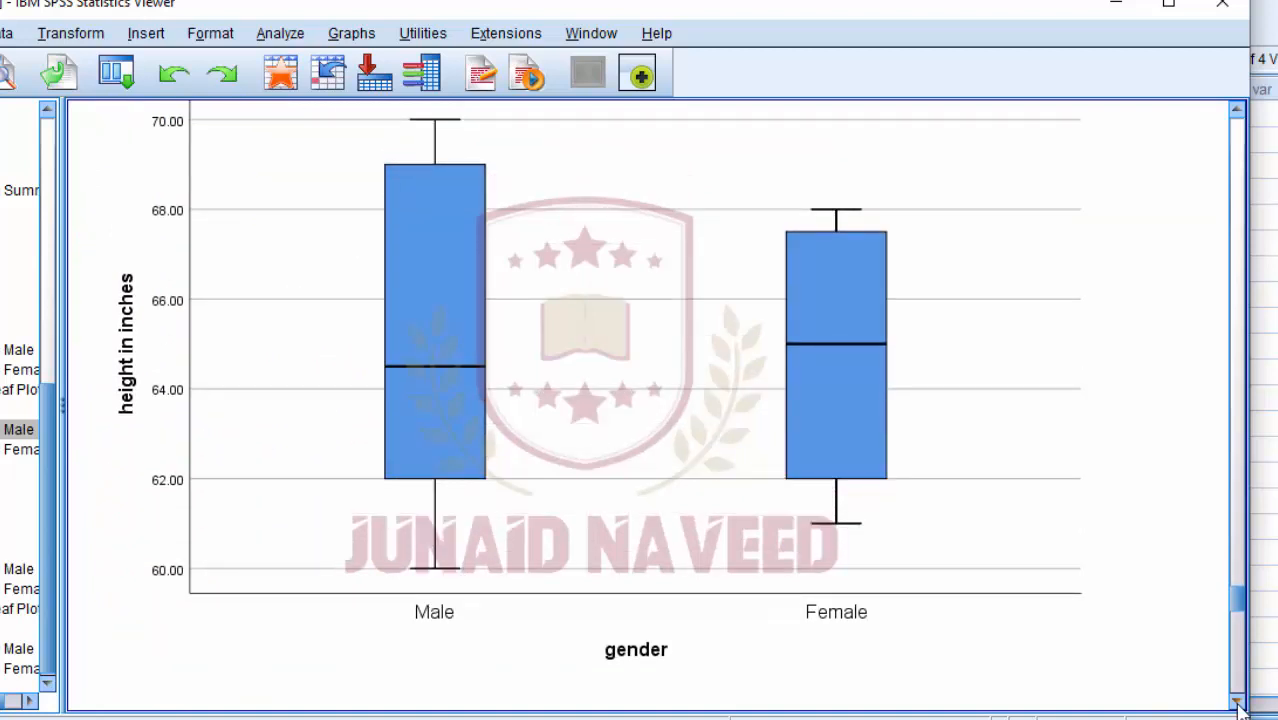
drag(1237, 701, 1238, 706)
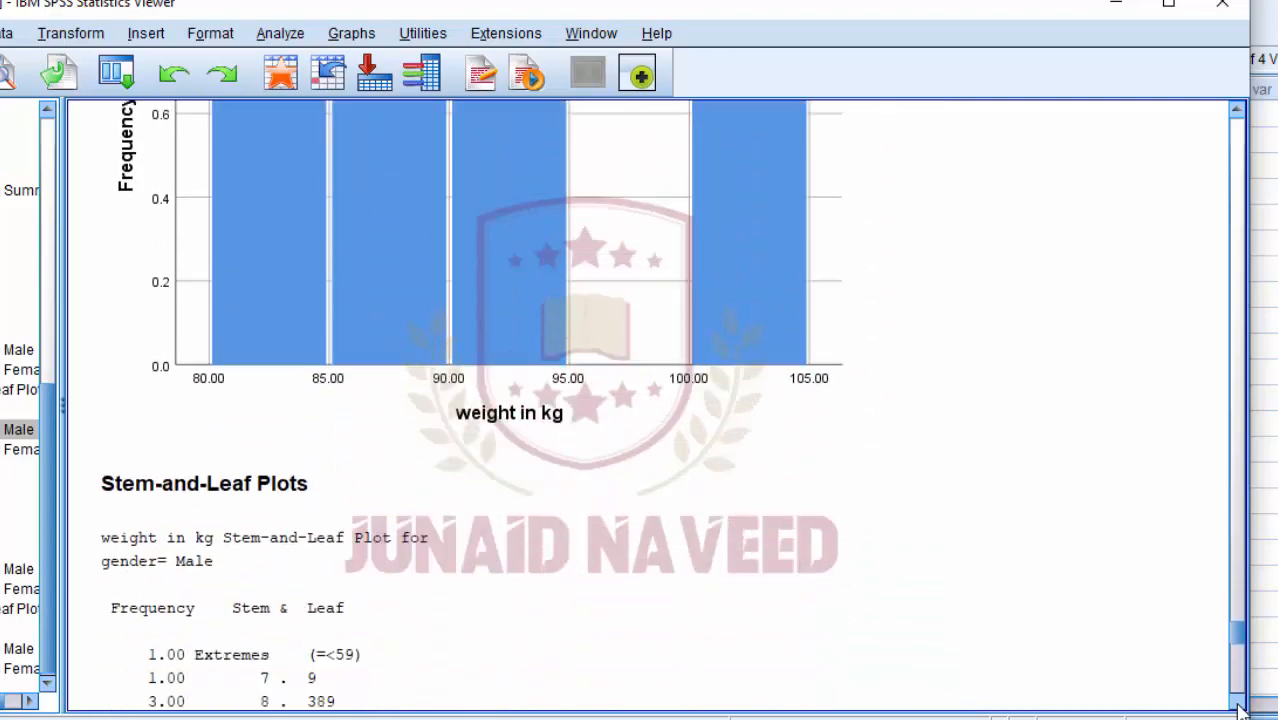
drag(1238, 632, 1243, 708)
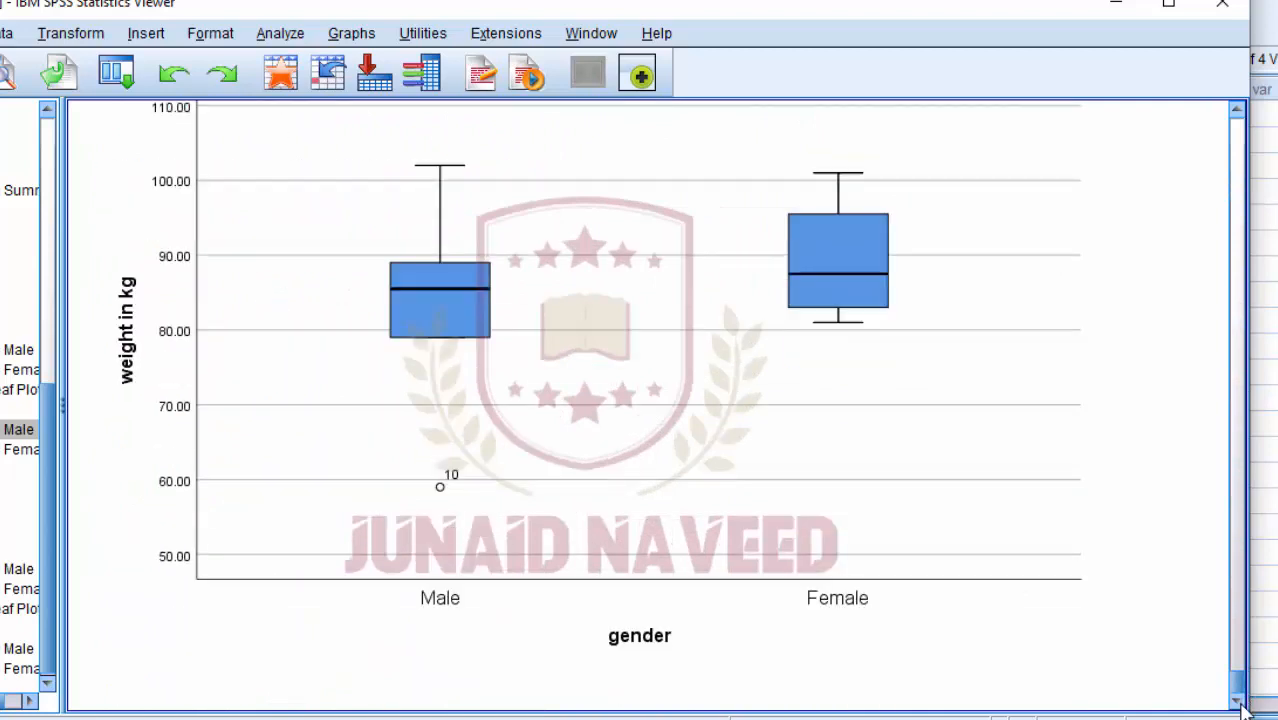
- Return to the dataset and run Descriptives on height and weight only, removing gender and saving standardized values as variables
click(284, 36)
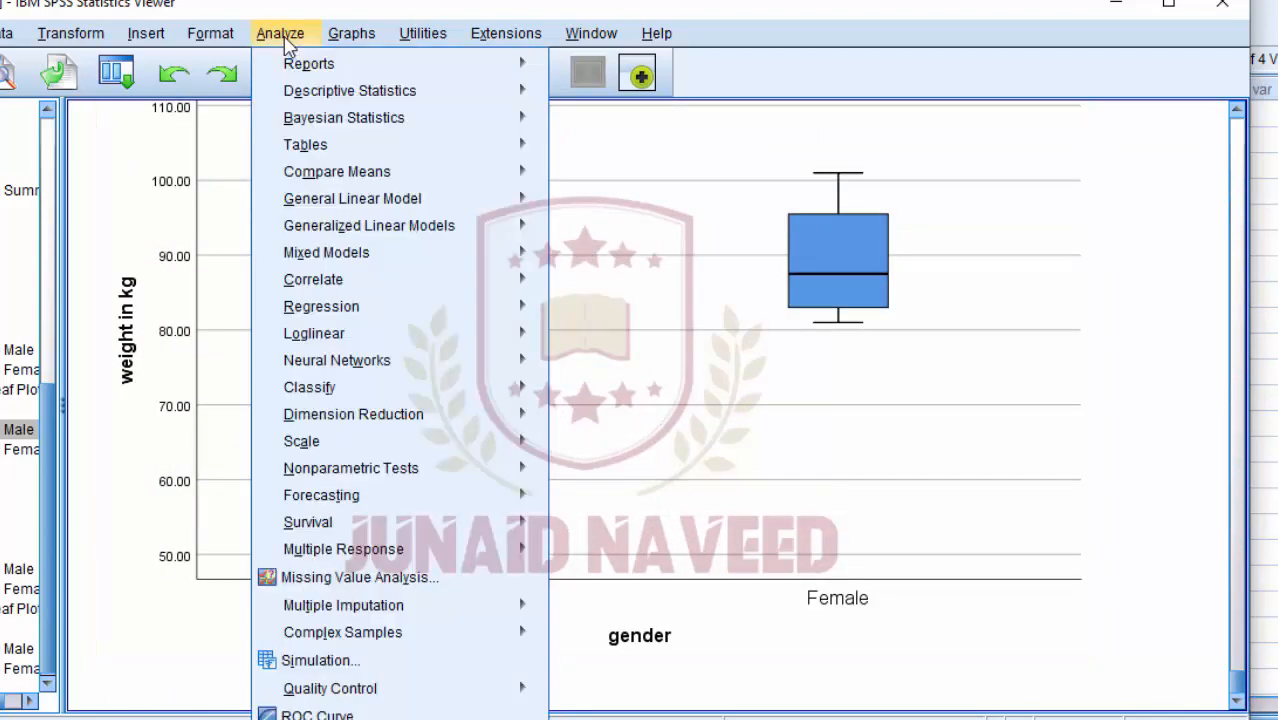
click(1121, 4)
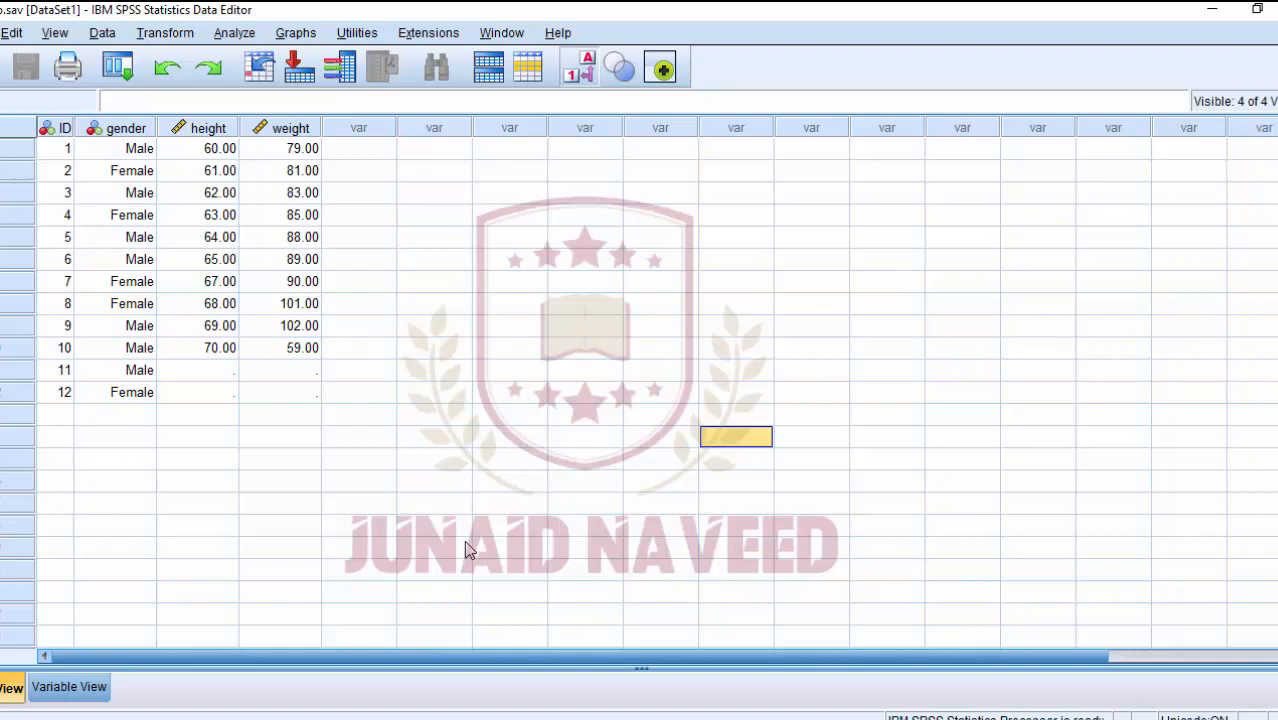
click(236, 33)
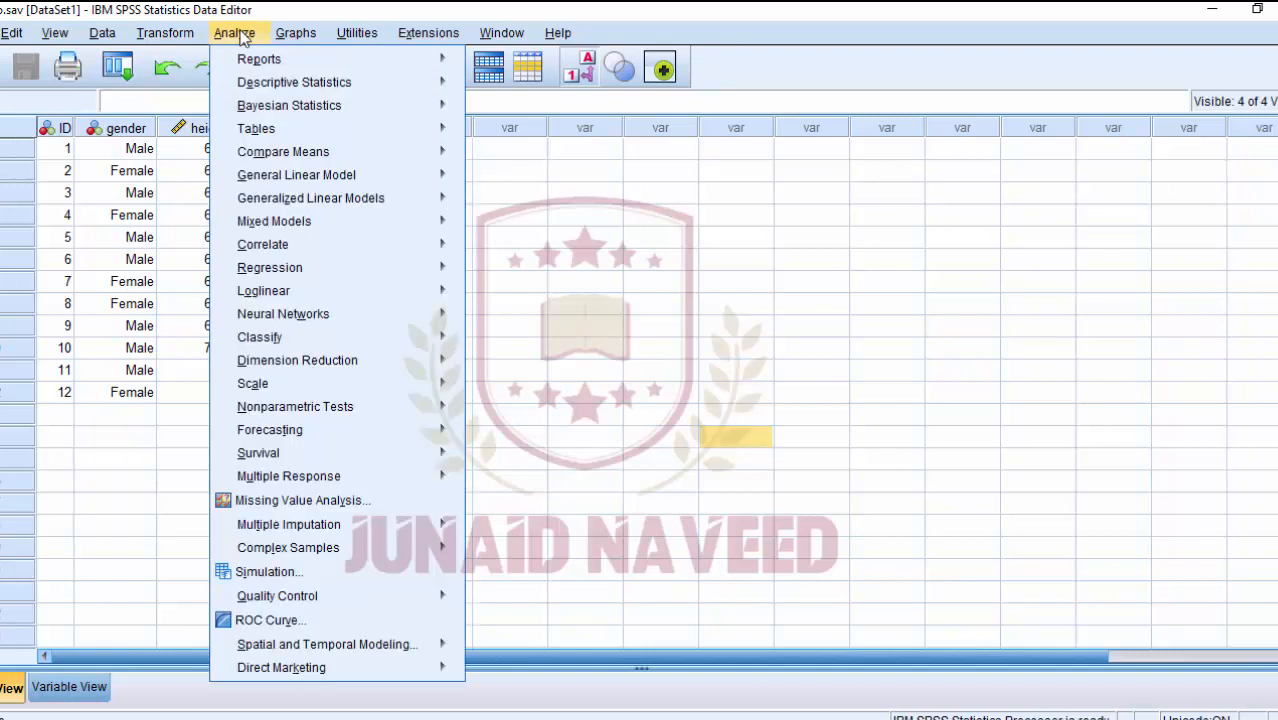
mouse_move(311, 82)
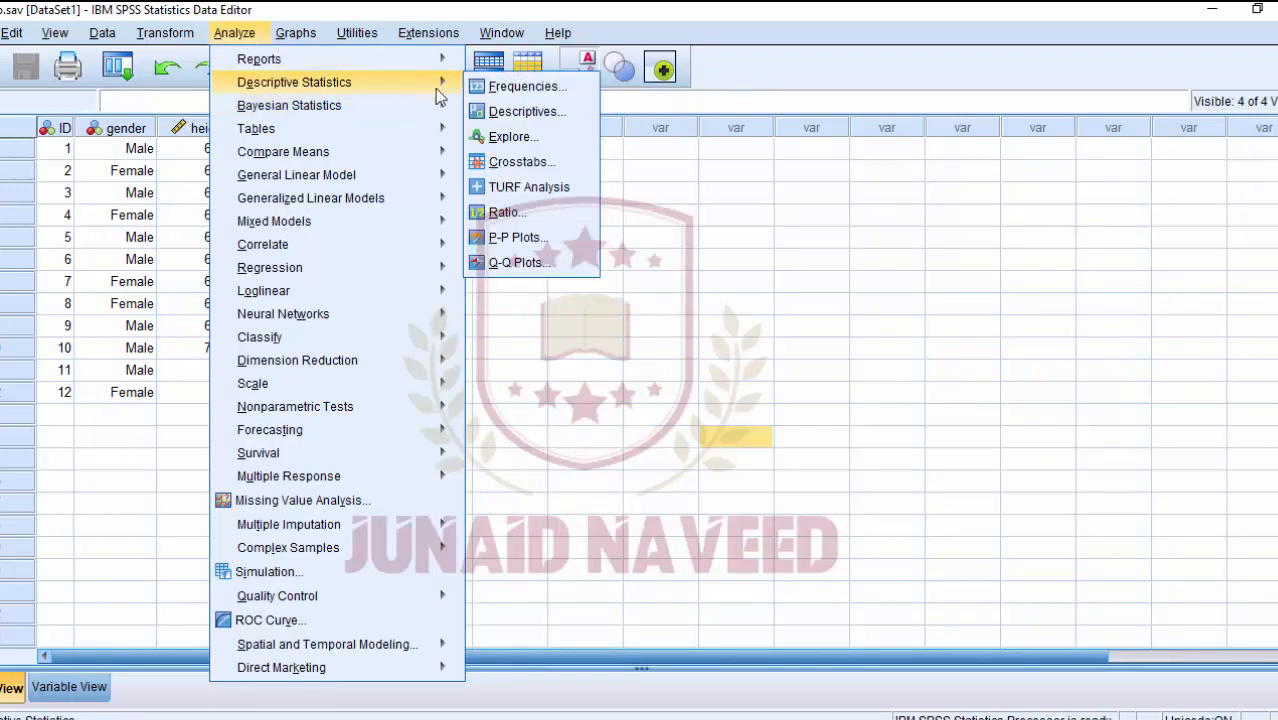
click(527, 111)
click(686, 288)
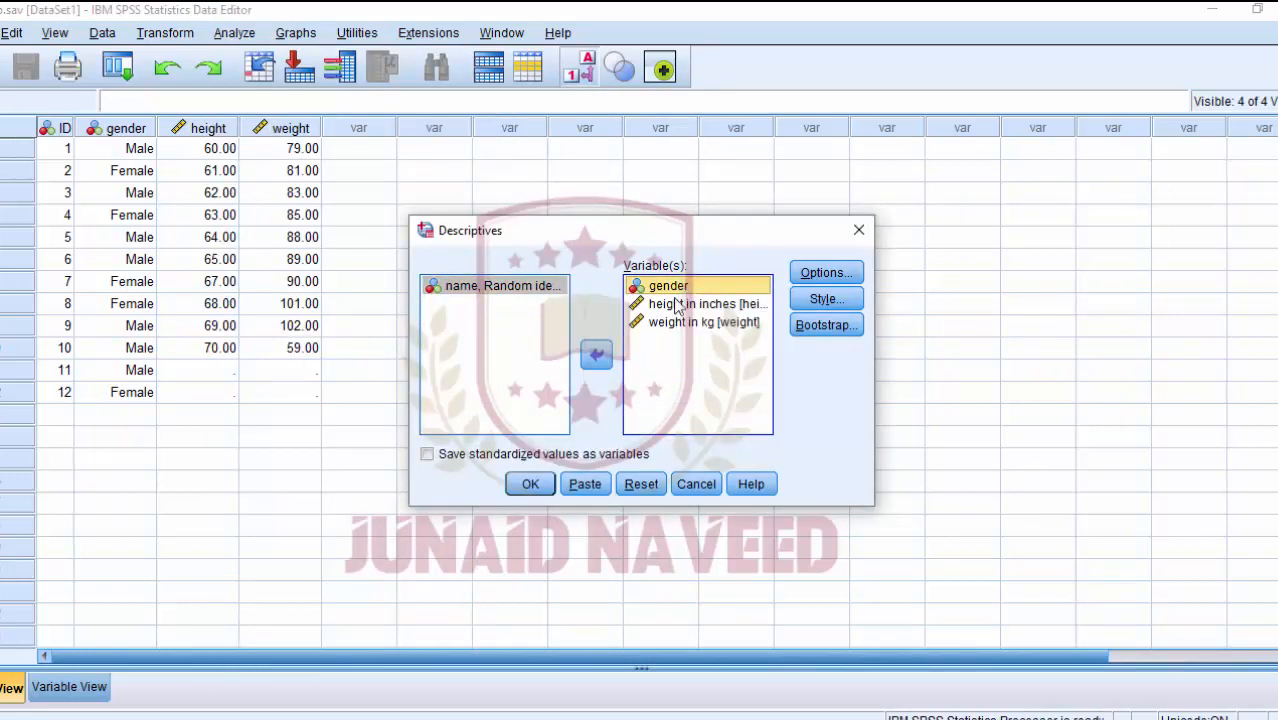
click(596, 356)
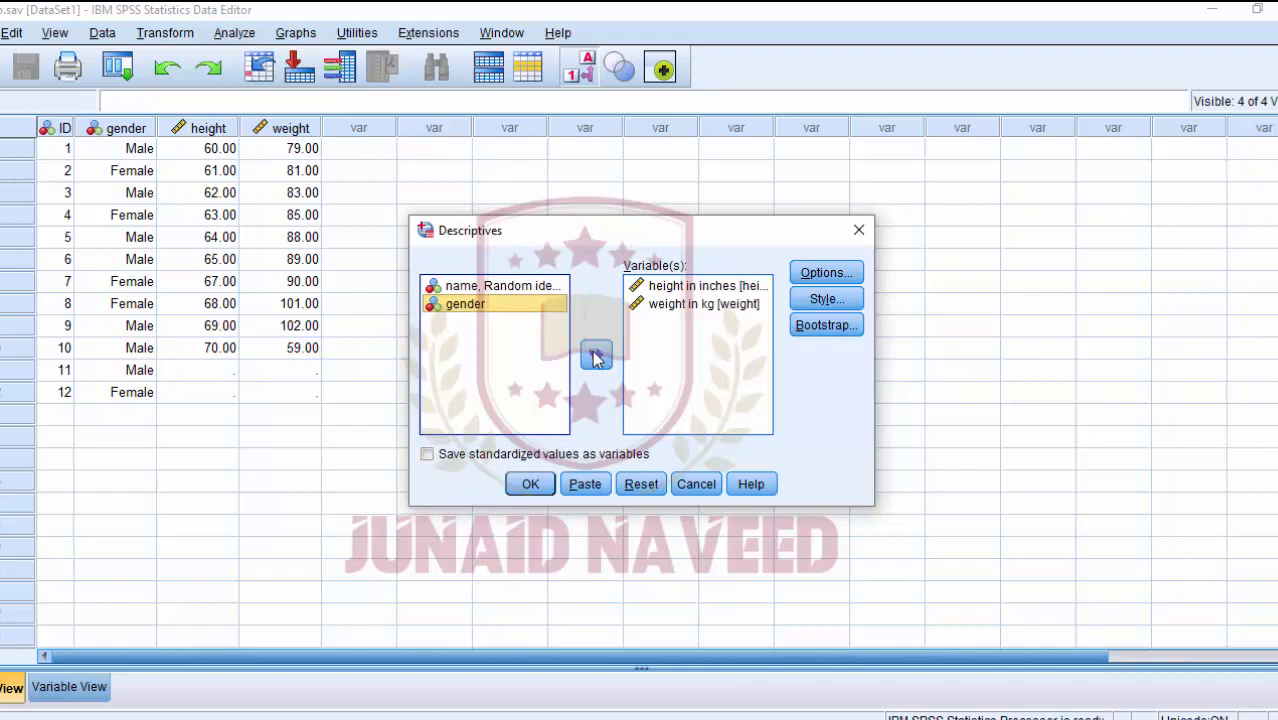
click(449, 459)
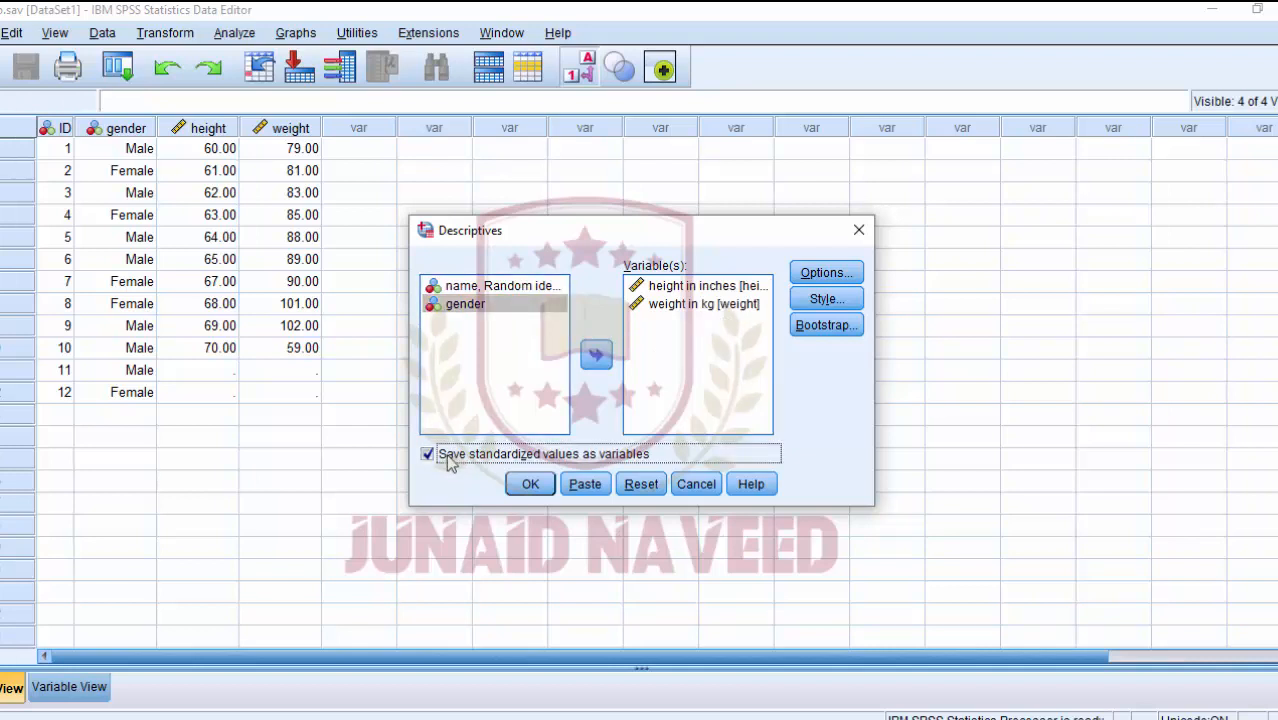
click(530, 485)
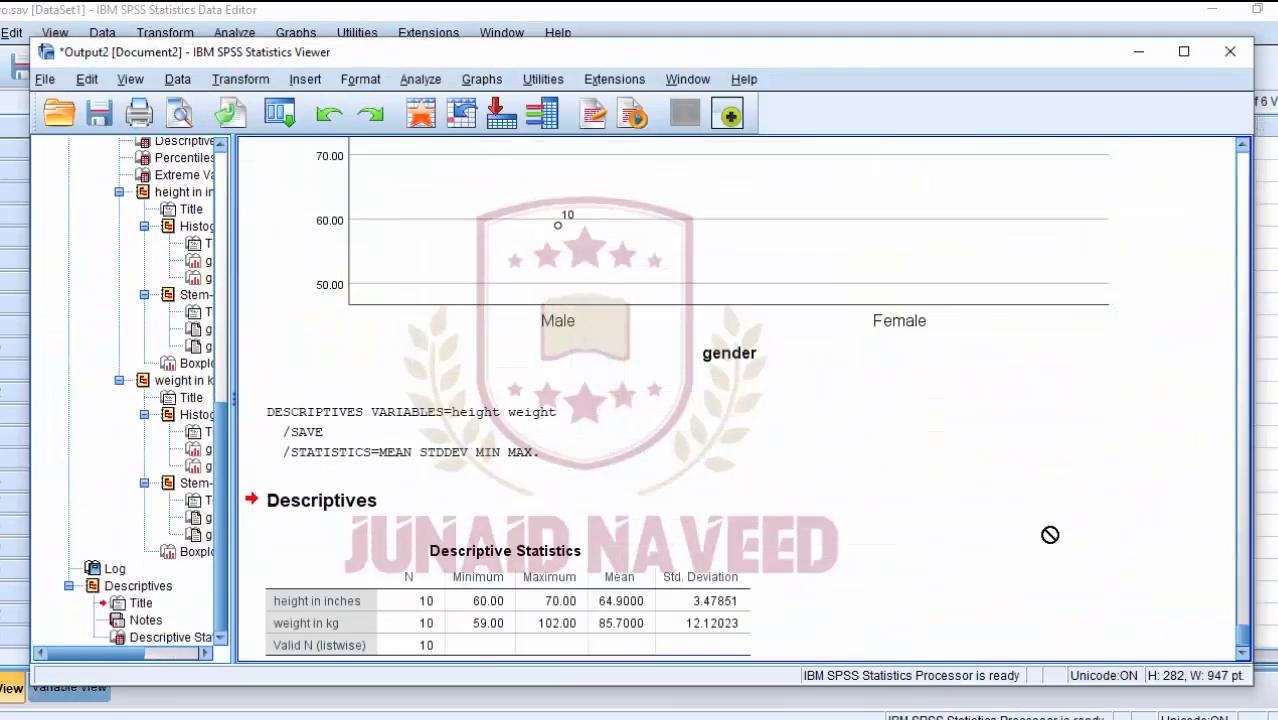
- Check the new Descriptive Statistics table for height and weight, and view the saved standardized variables in the dataset
scroll(1241, 366, up, 5)
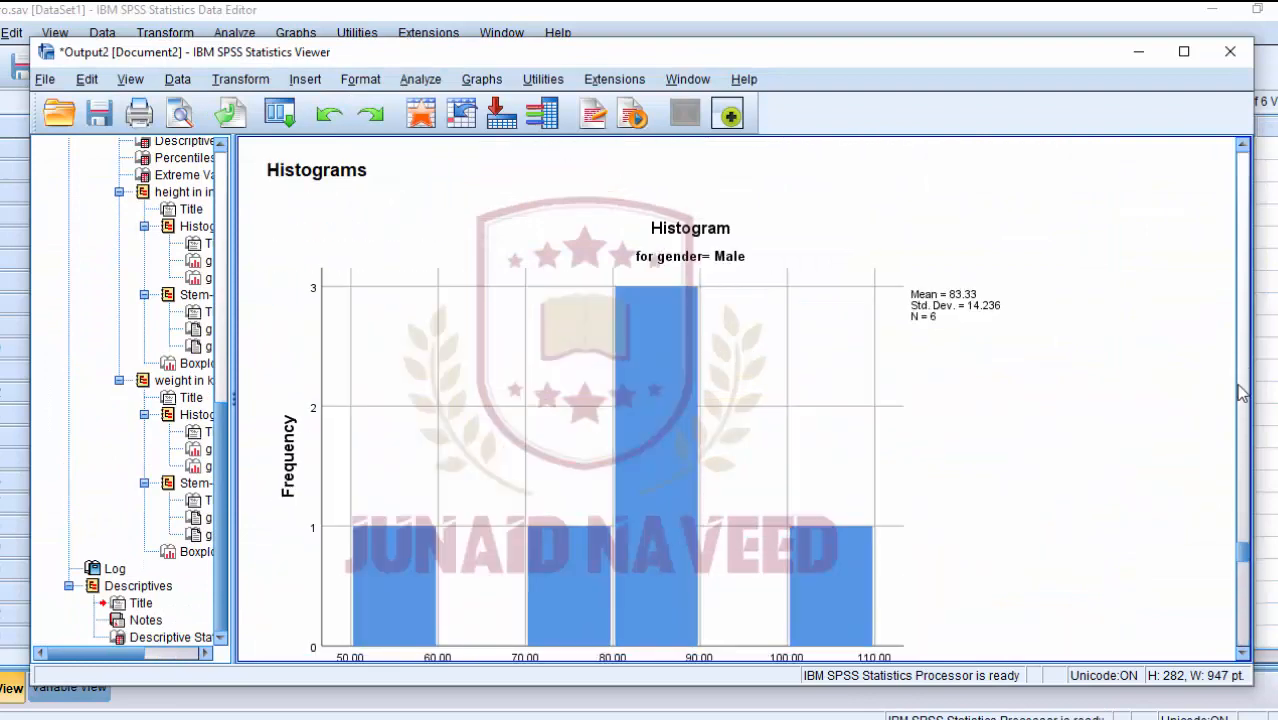
scroll(1035, 585, down, 6)
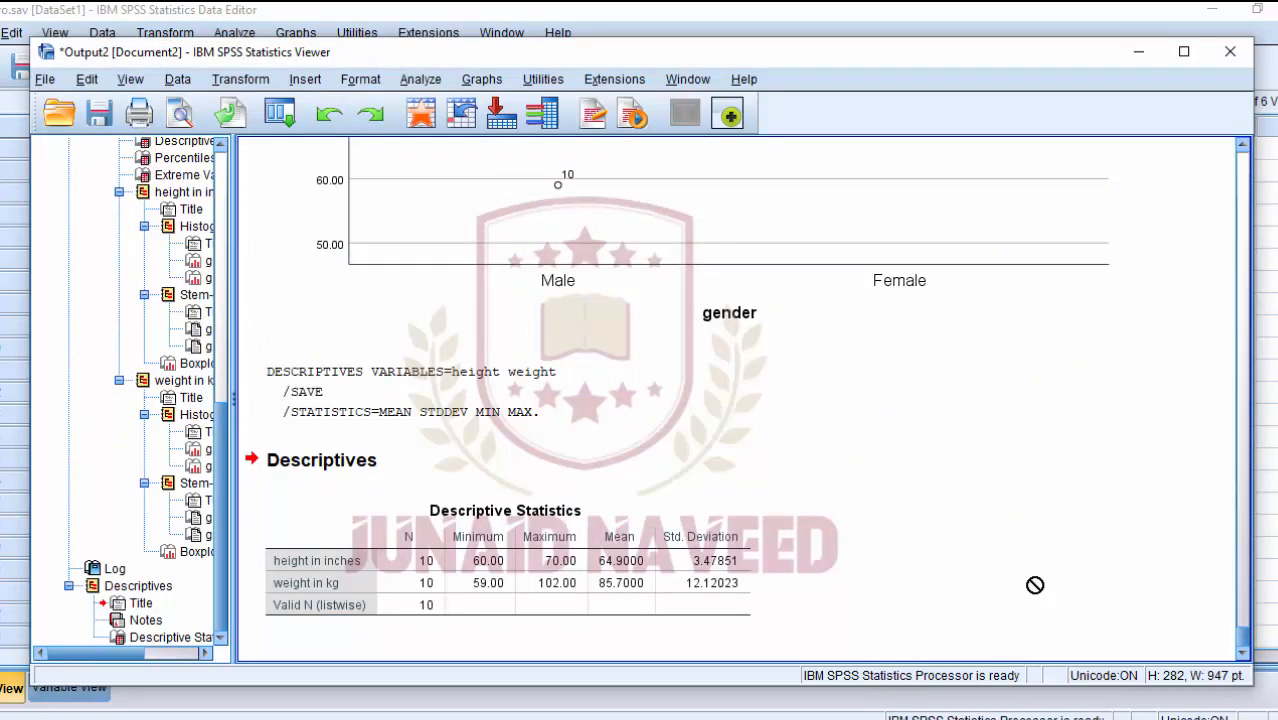
key(alt+Tab)
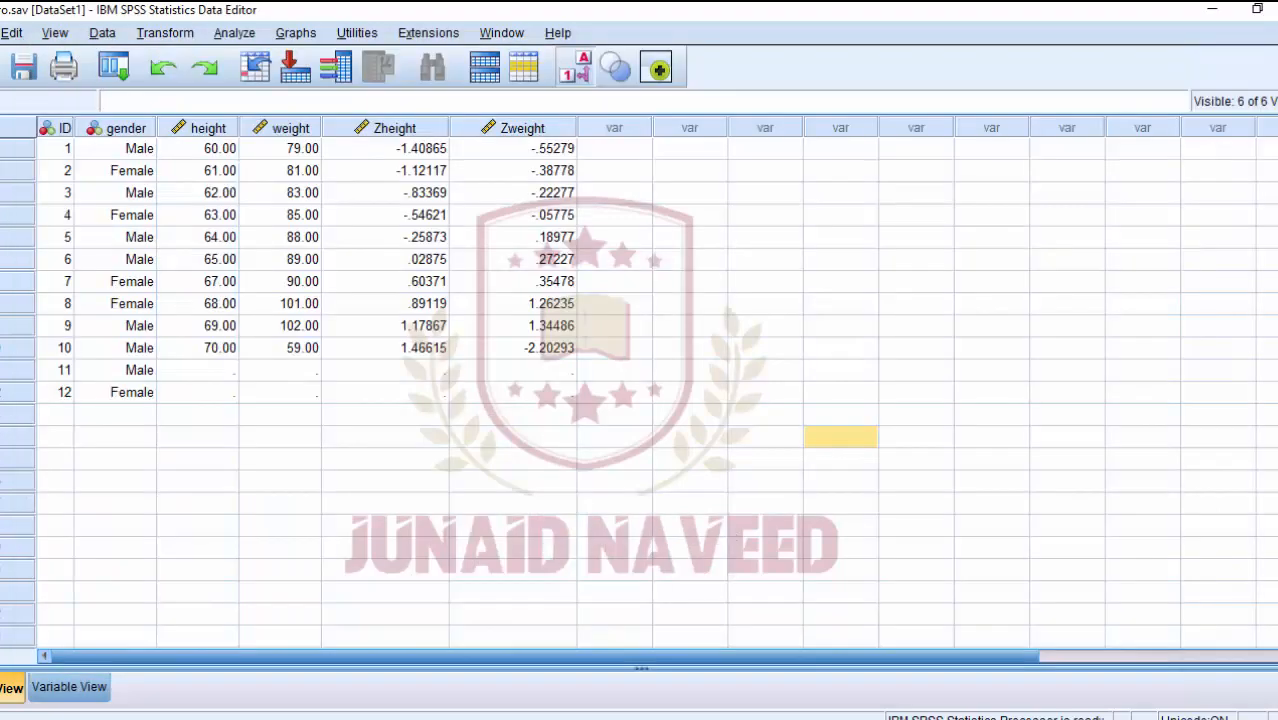